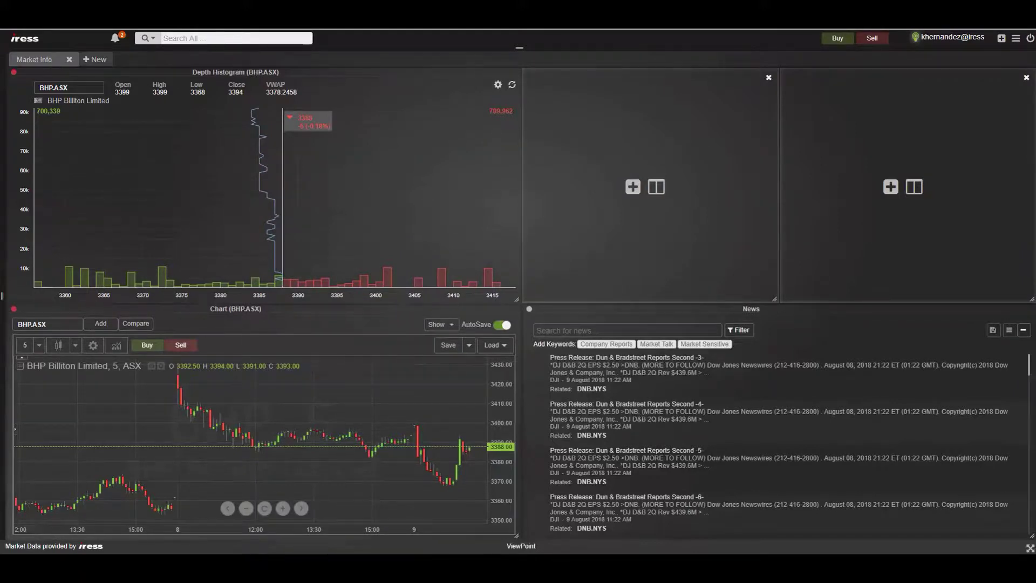
Briefly open and close the quick buy panel, then select both empty containers
click(841, 38)
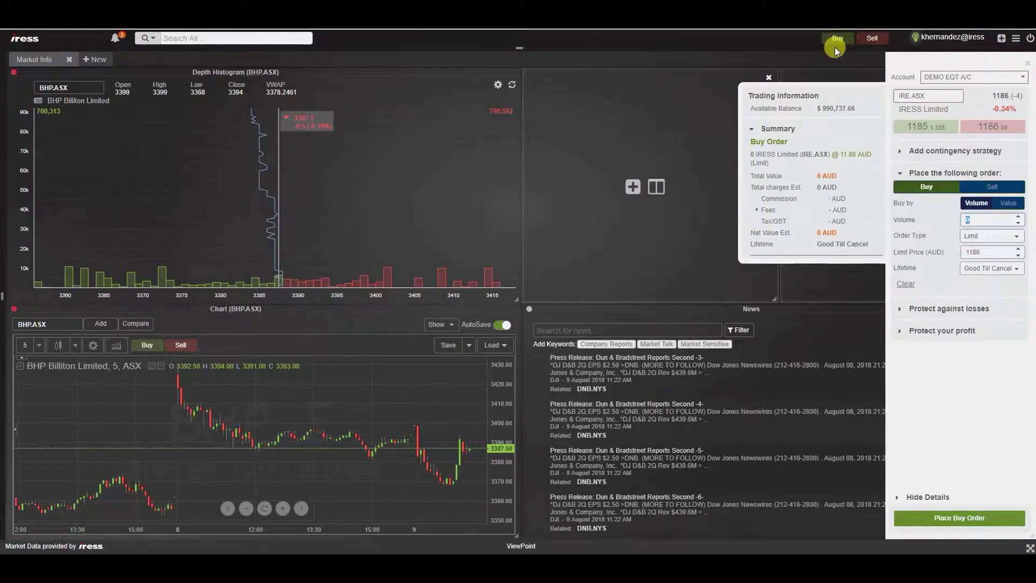
click(1029, 64)
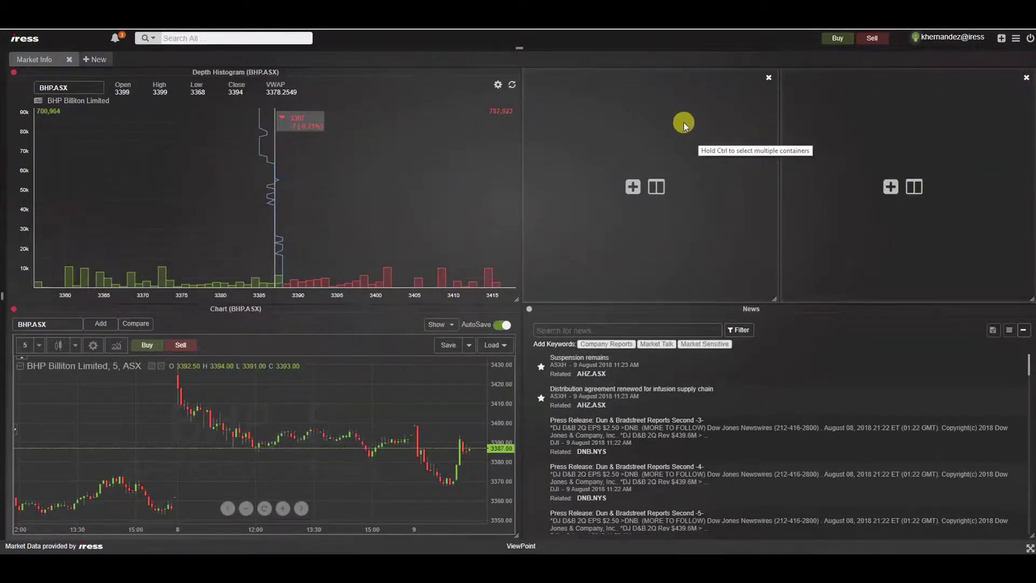
click(718, 125)
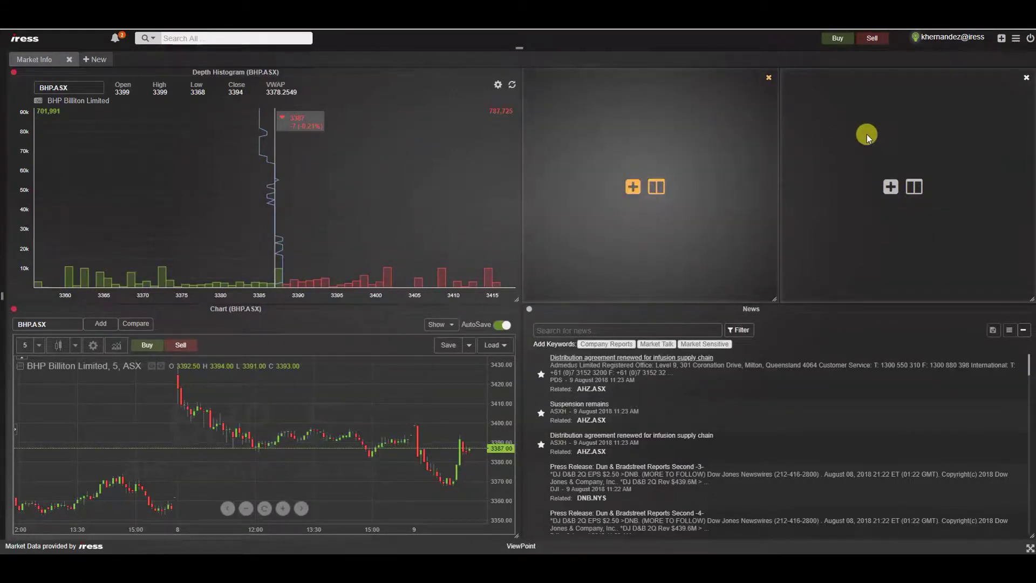
click(867, 136)
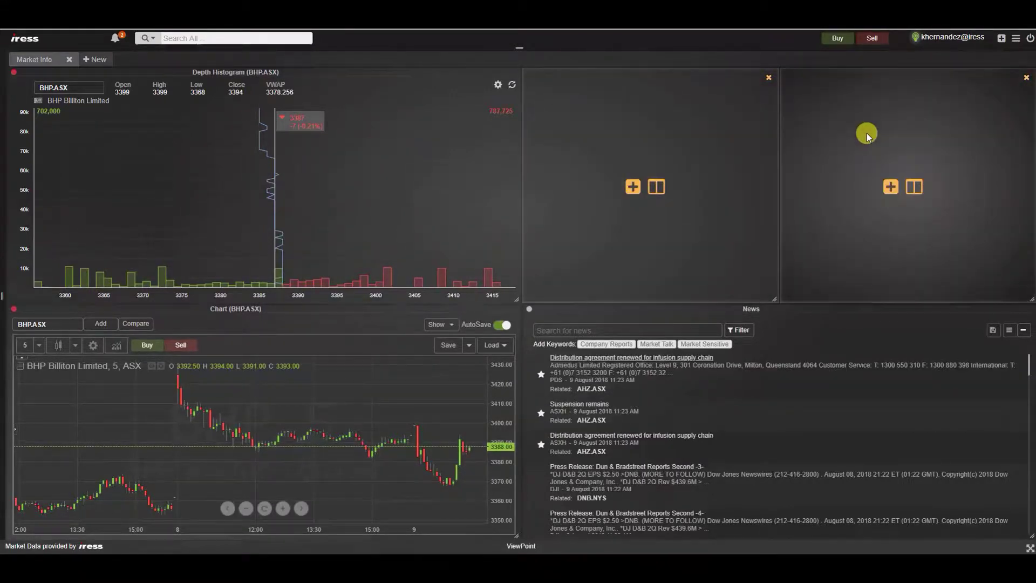
Add an Order Ticket widget from the Trading category to both selected containers
click(632, 190)
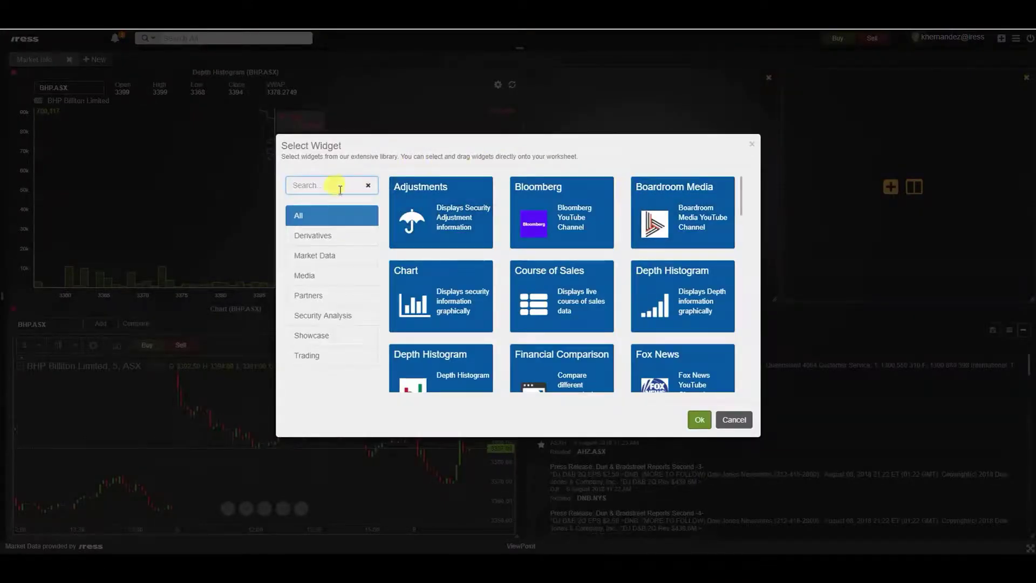
text(order)
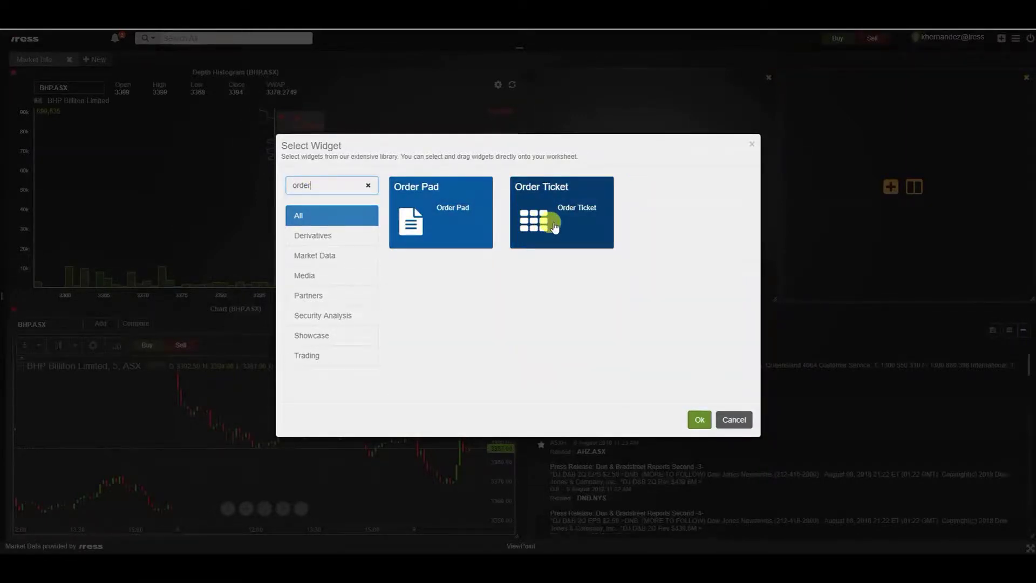
click(324, 357)
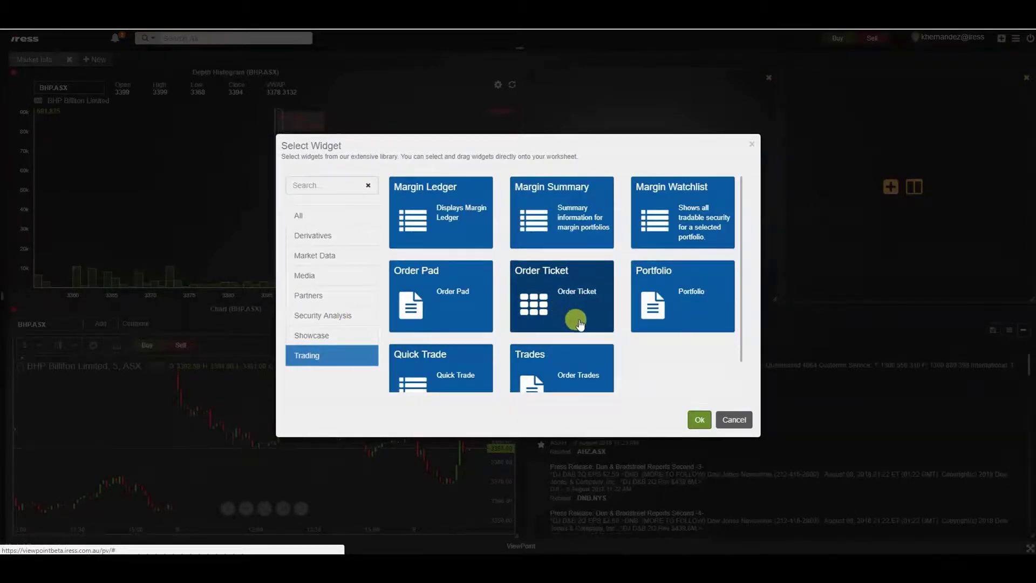
double_click(580, 320)
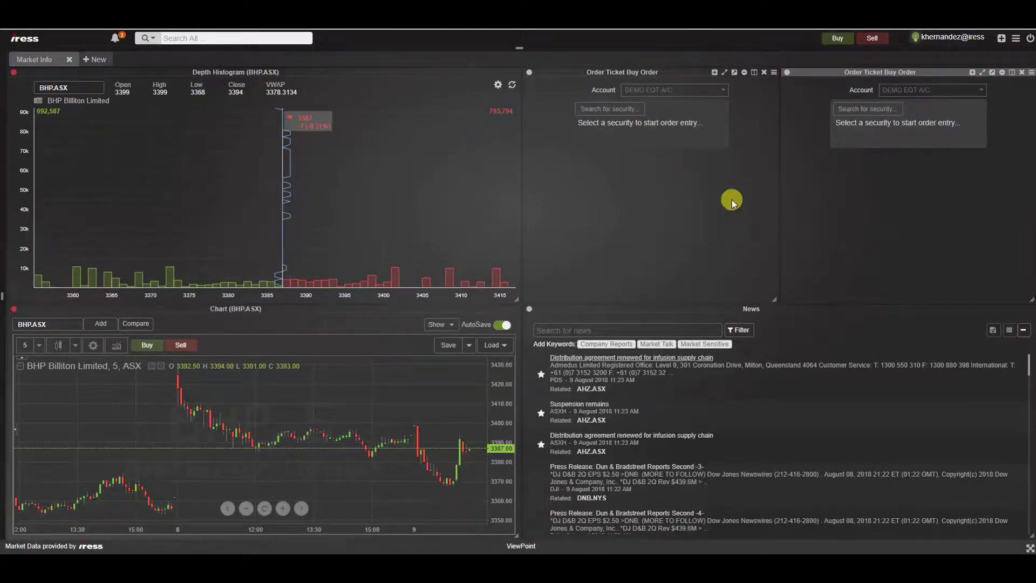
Load NAB.ASX into the first order ticket and CBA.ASX into the second
click(626, 108)
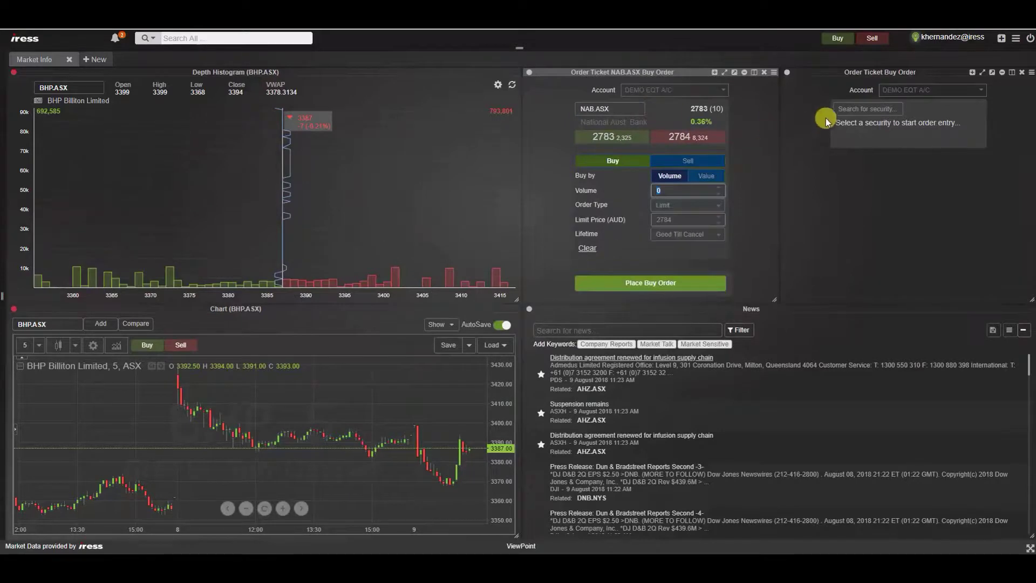
click(843, 108)
text(CBA)
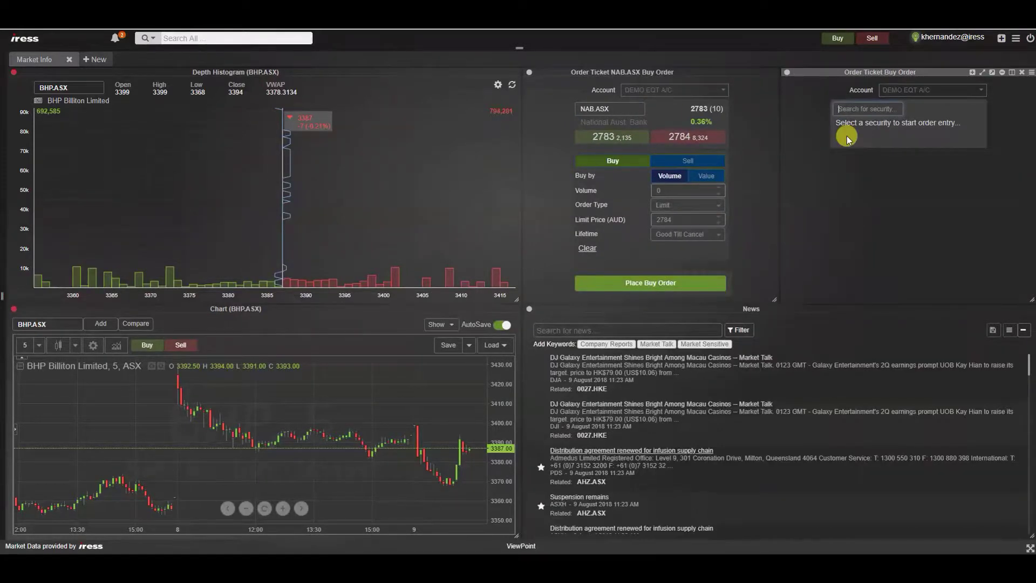
key(Return)
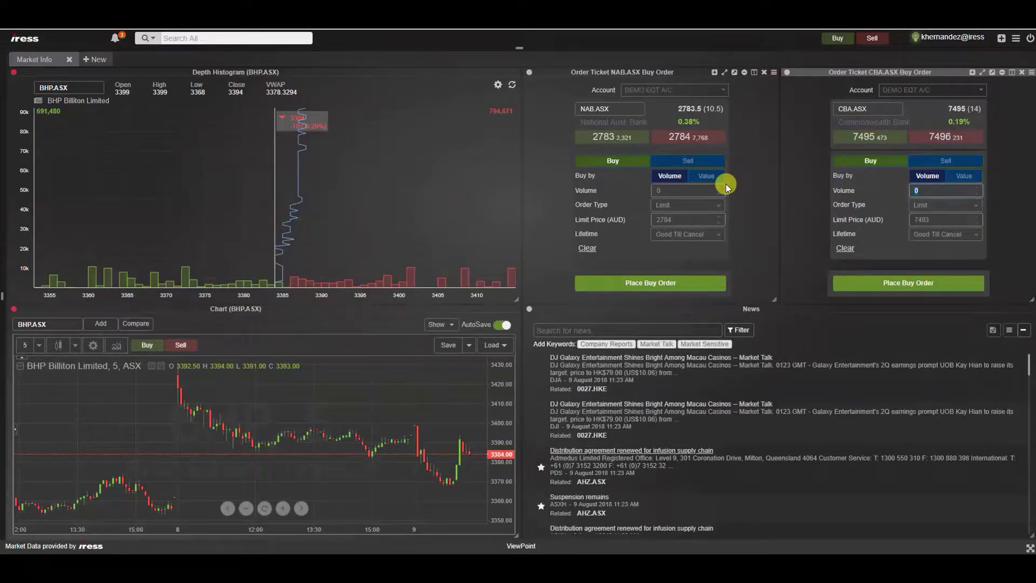
Enter volume 10 on the NAB ticket with Limit order type, and check the quick Buy panel
click(699, 189)
text(10)
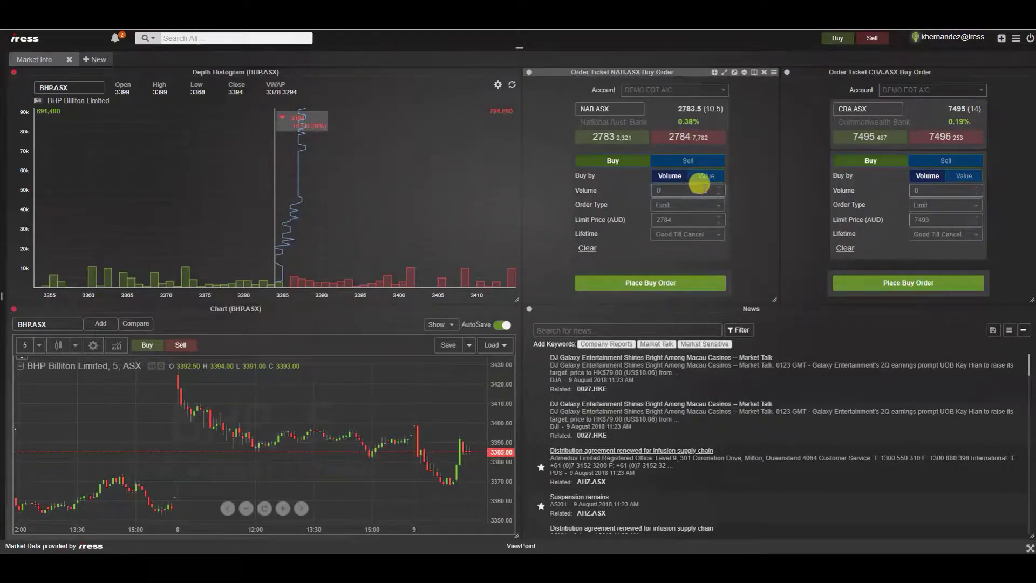
click(685, 205)
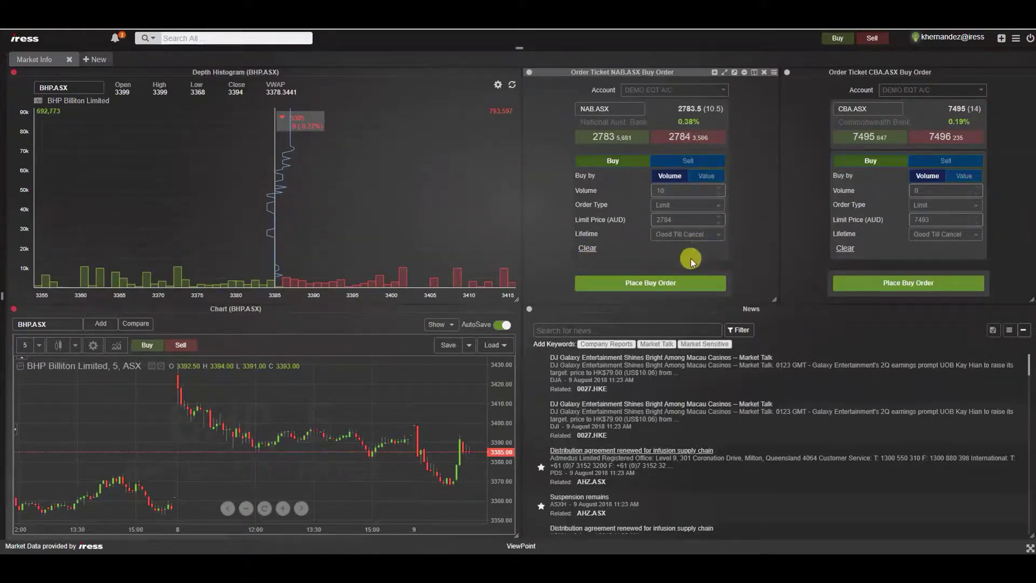
click(838, 40)
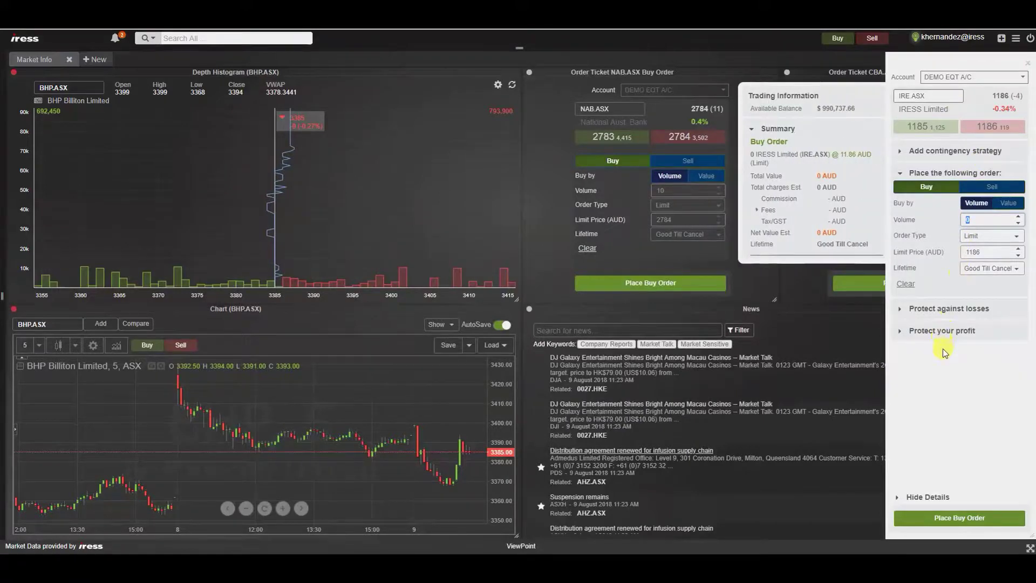
click(1028, 63)
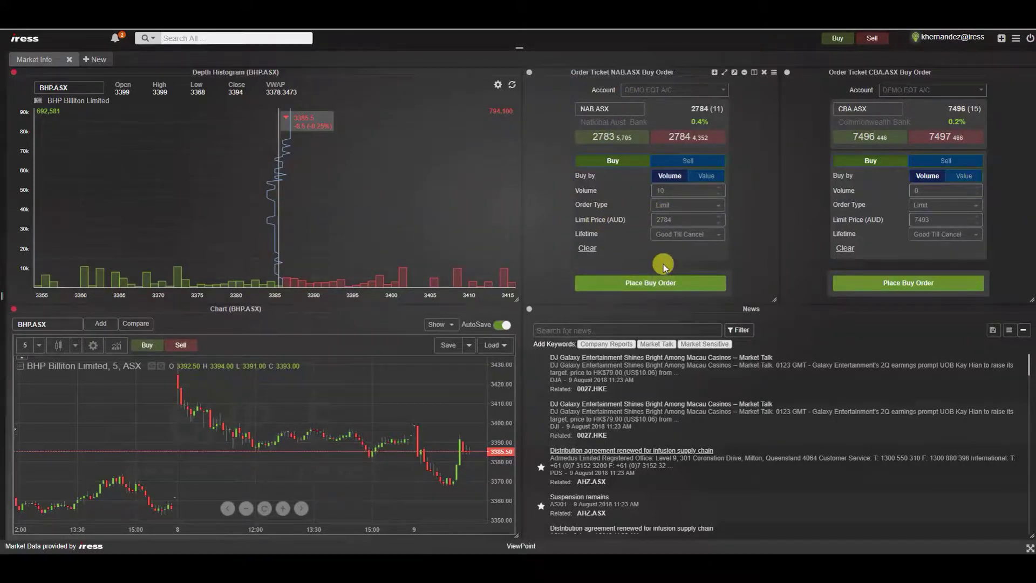
Review the NAB ticket's account, side and sizing options, keeping DEMO EQT A/C, Buy and volume sizing
click(665, 89)
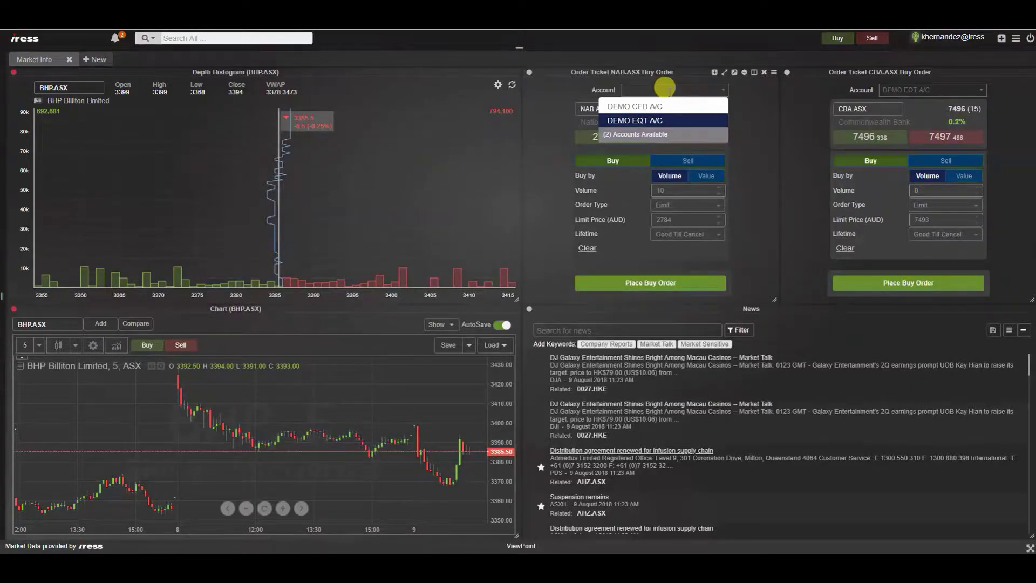
click(656, 121)
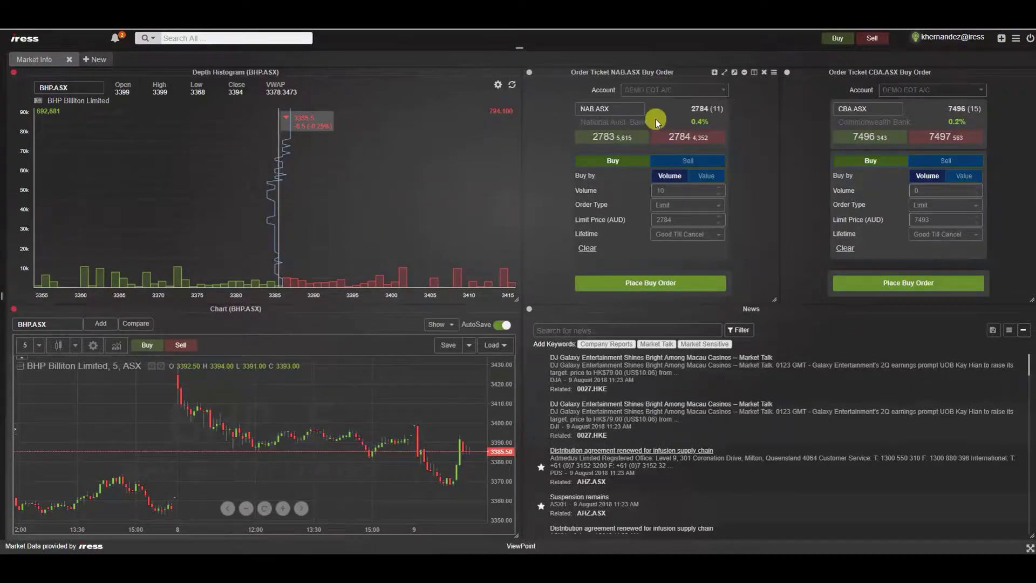
click(633, 110)
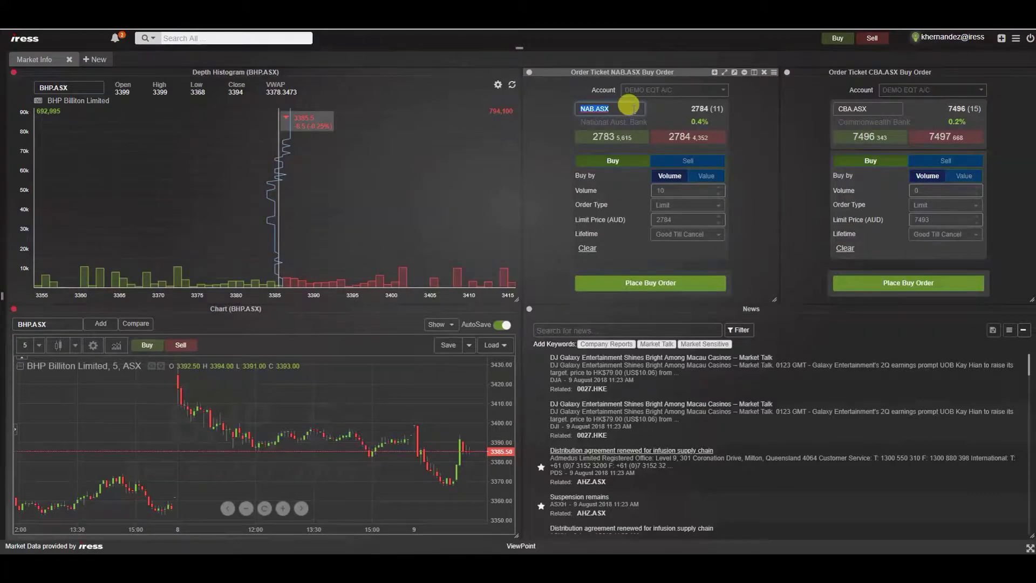
click(684, 138)
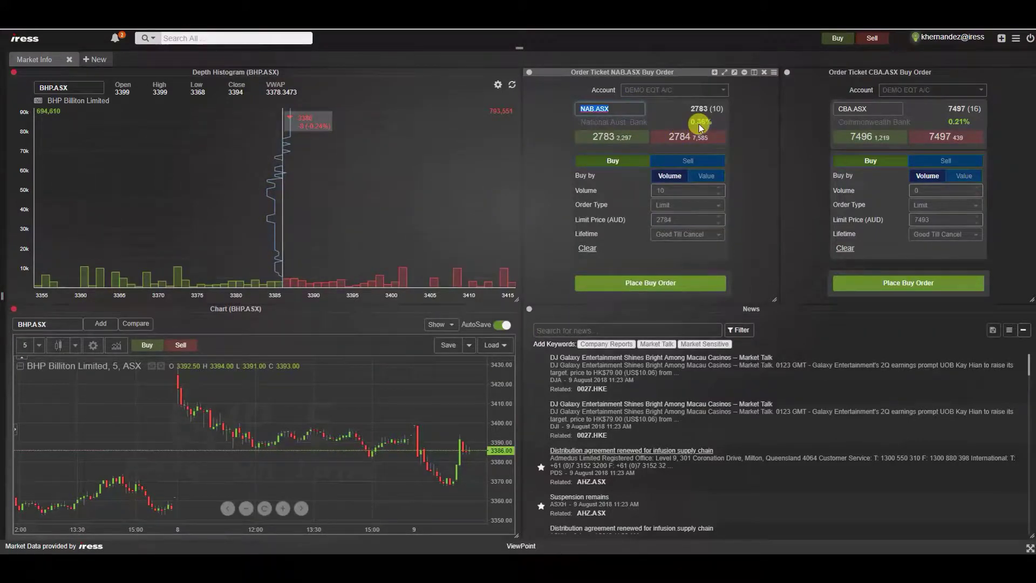
click(679, 162)
click(646, 162)
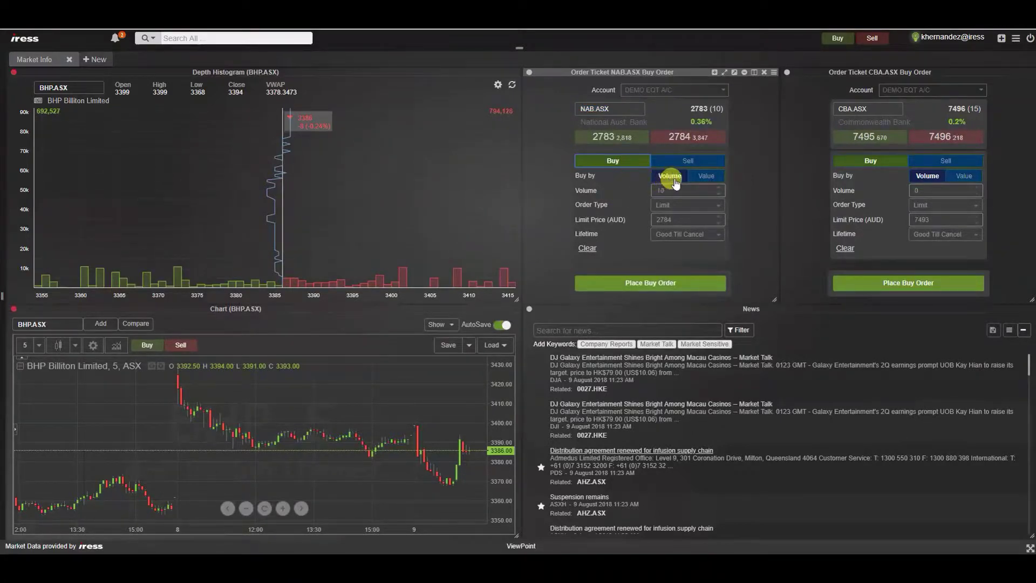
click(706, 182)
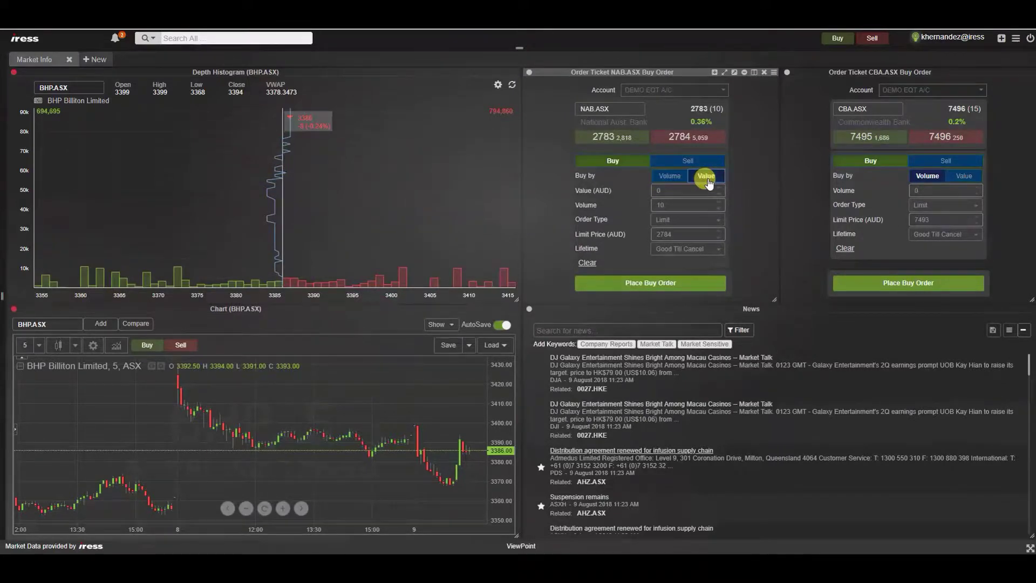
click(668, 176)
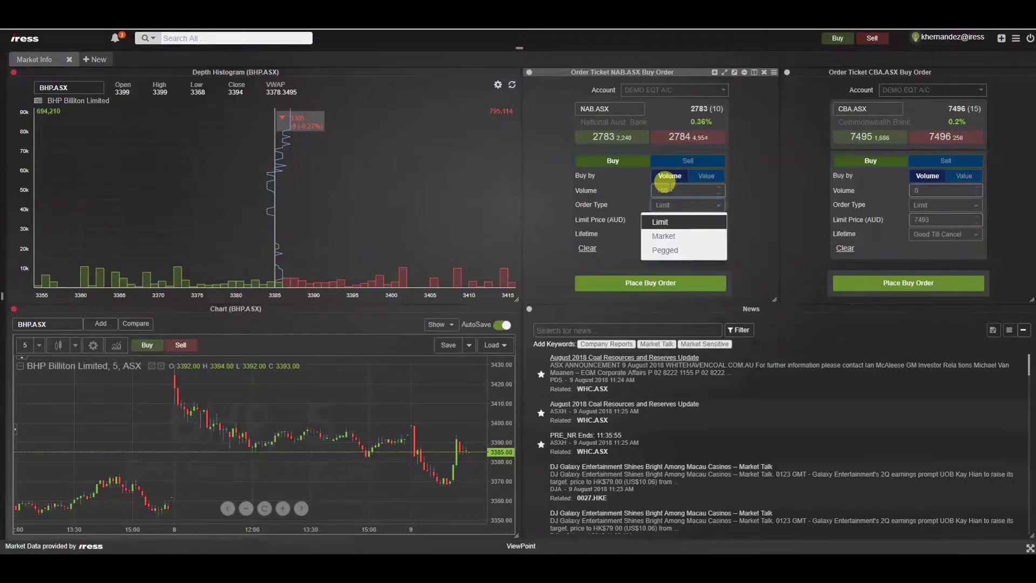
click(650, 194)
Set the NAB ticket to volume 100 and limit 2784, nudge the price up, and check Lifetime options
double_click(682, 189)
click(688, 205)
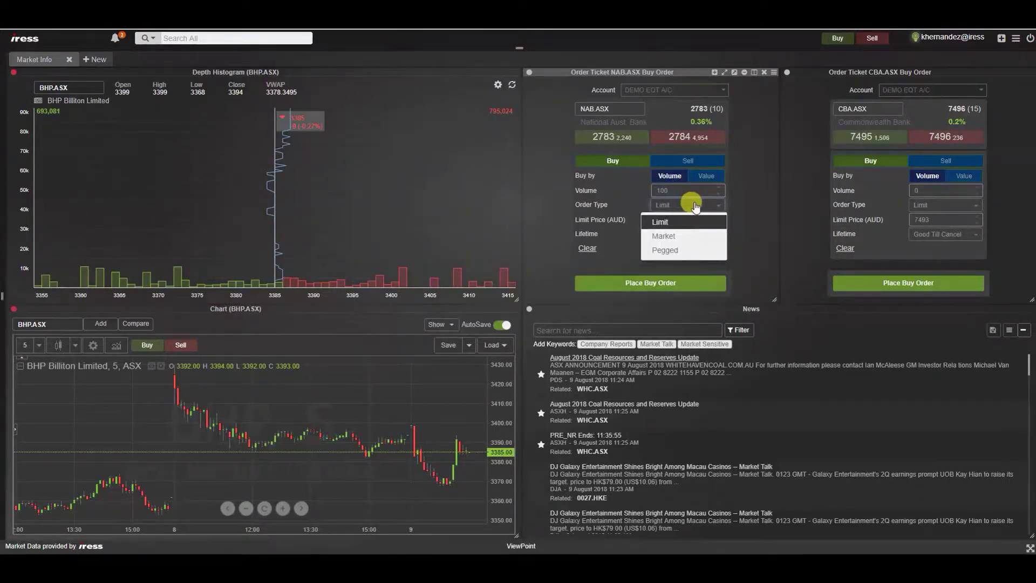
click(739, 209)
double_click(691, 219)
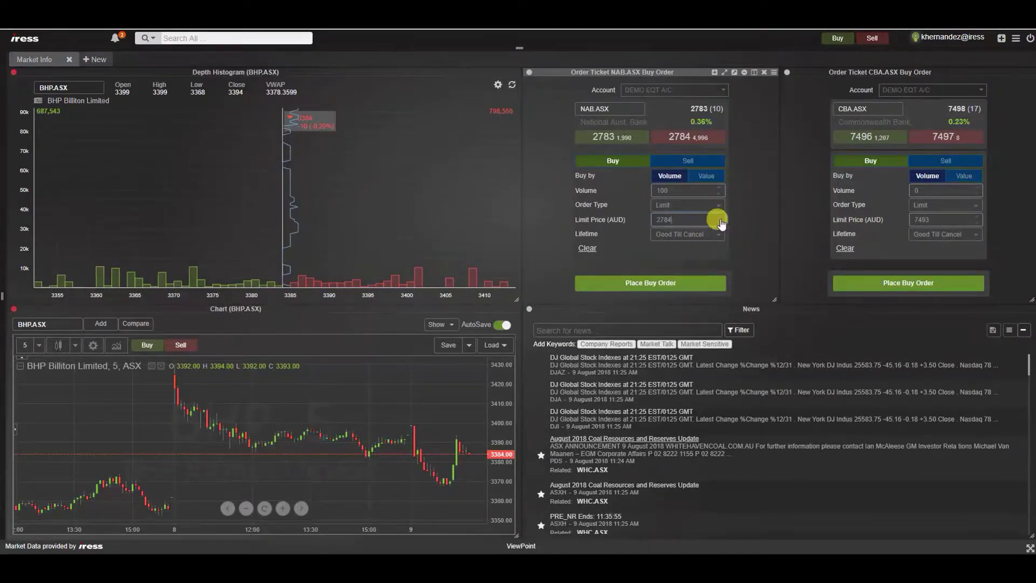
click(720, 217)
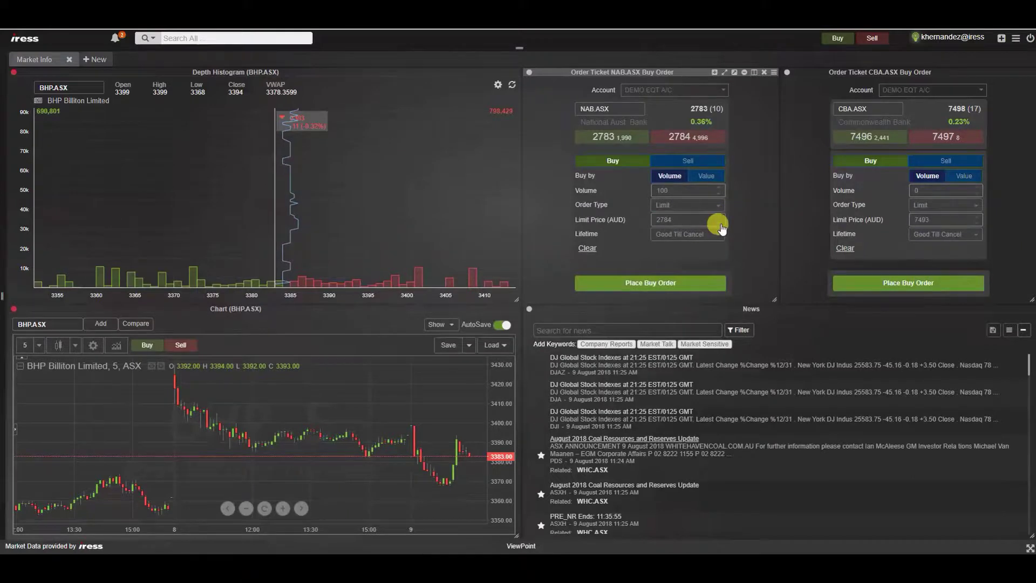
click(693, 237)
Keep Good Till Cancel, clear the ticket, enter volume 100 and confirm the NAB limit buy
click(694, 242)
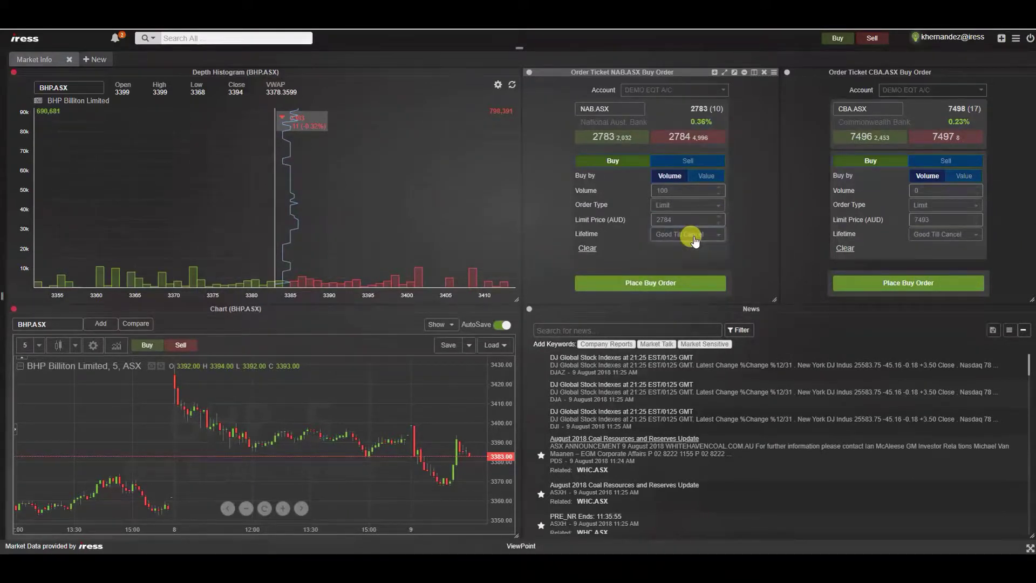
click(587, 250)
click(656, 190)
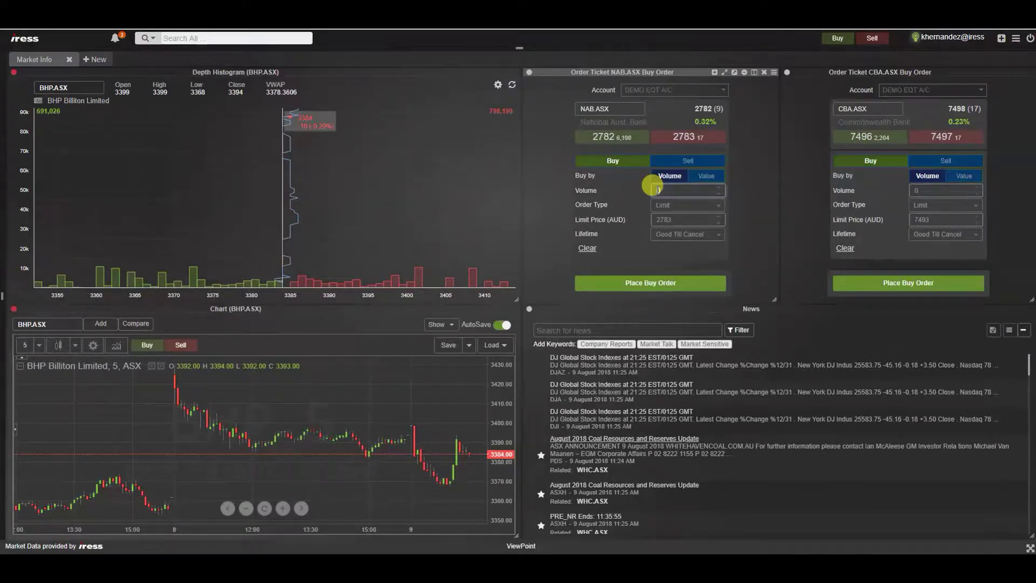
text(100)
key(Return)
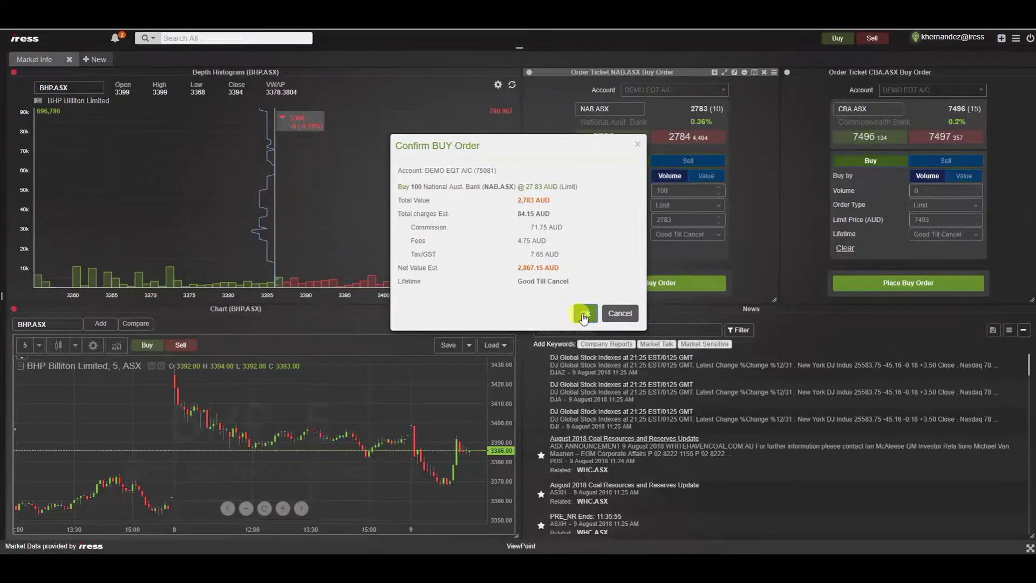
click(585, 313)
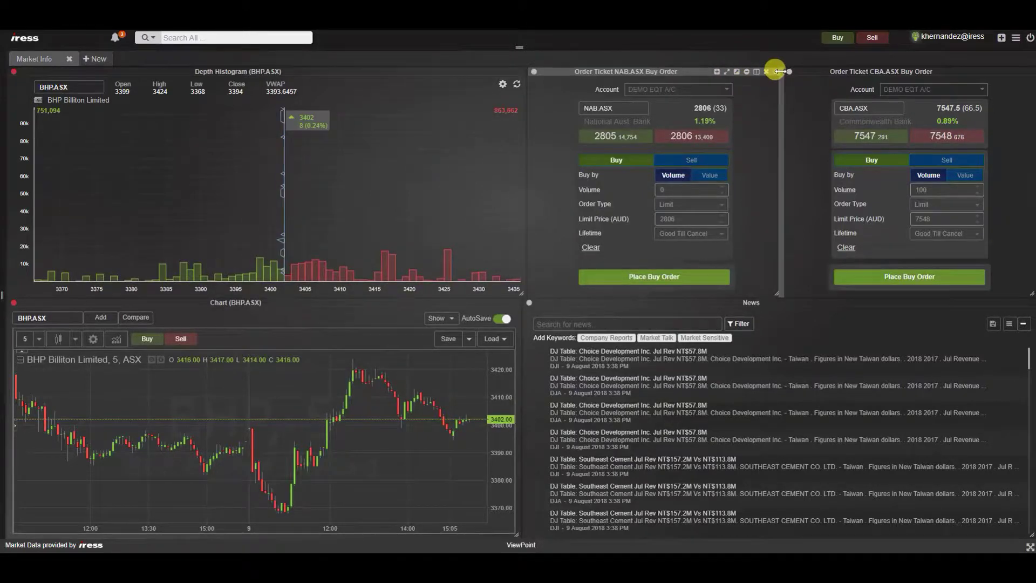
Stack a new Order Ticket on the NAB panel and load WBC.ASX into it
click(776, 77)
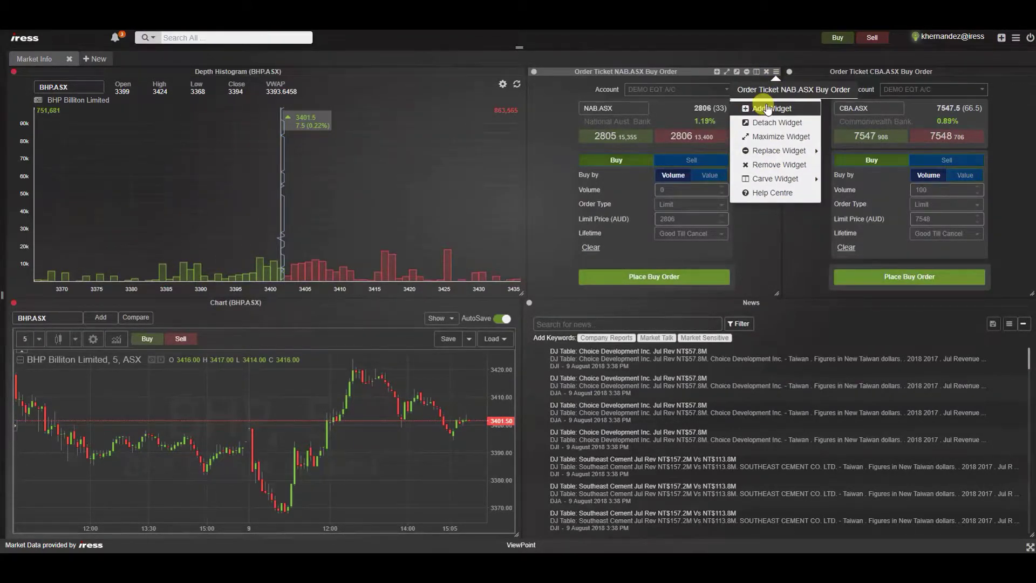
click(716, 74)
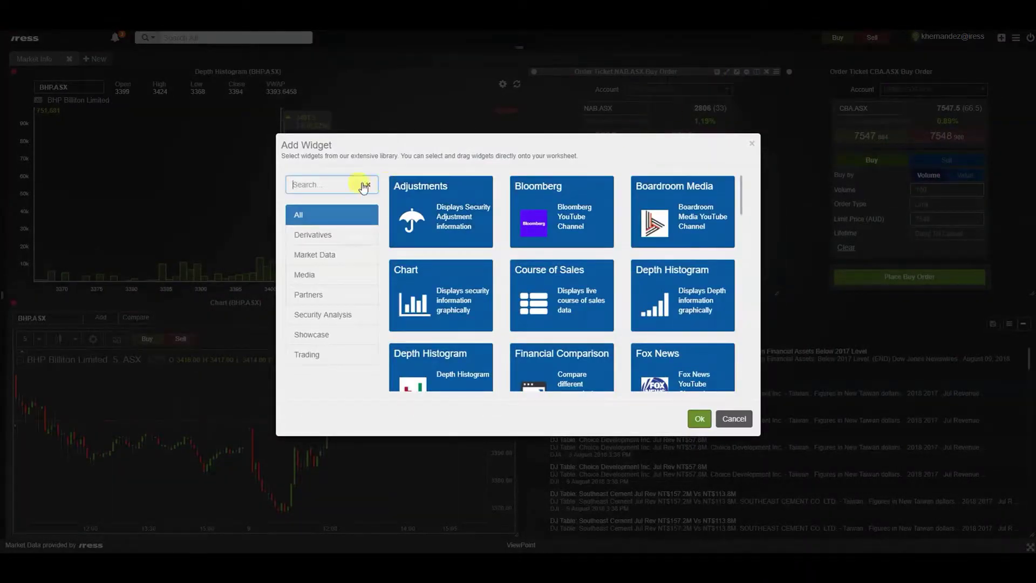
text(ORDER)
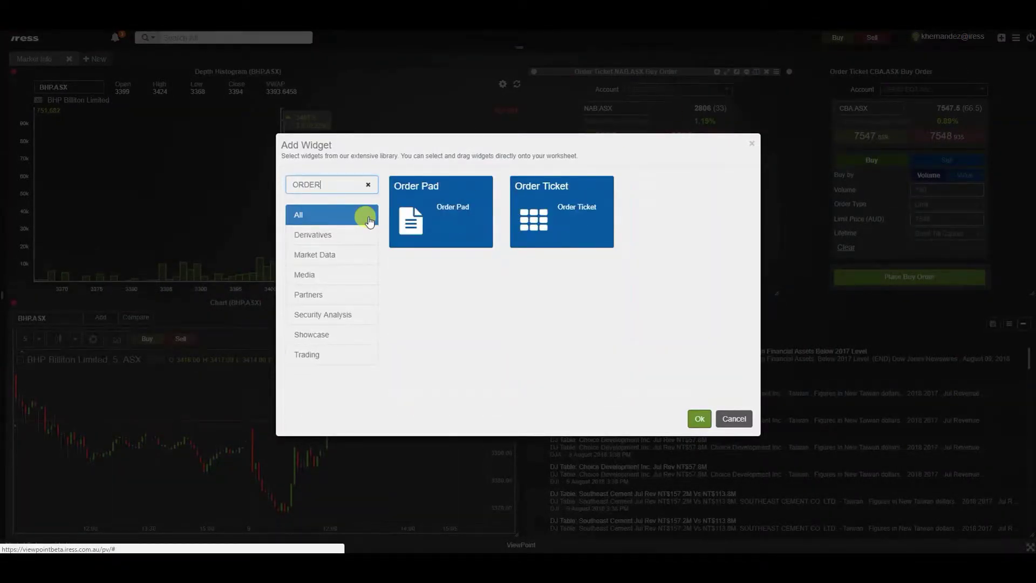
double_click(533, 203)
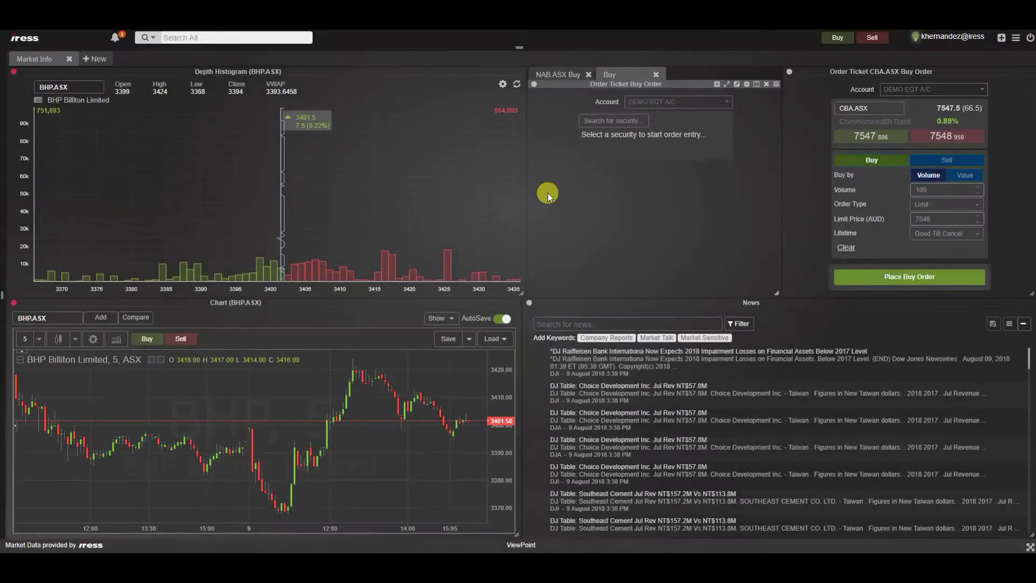
click(619, 120)
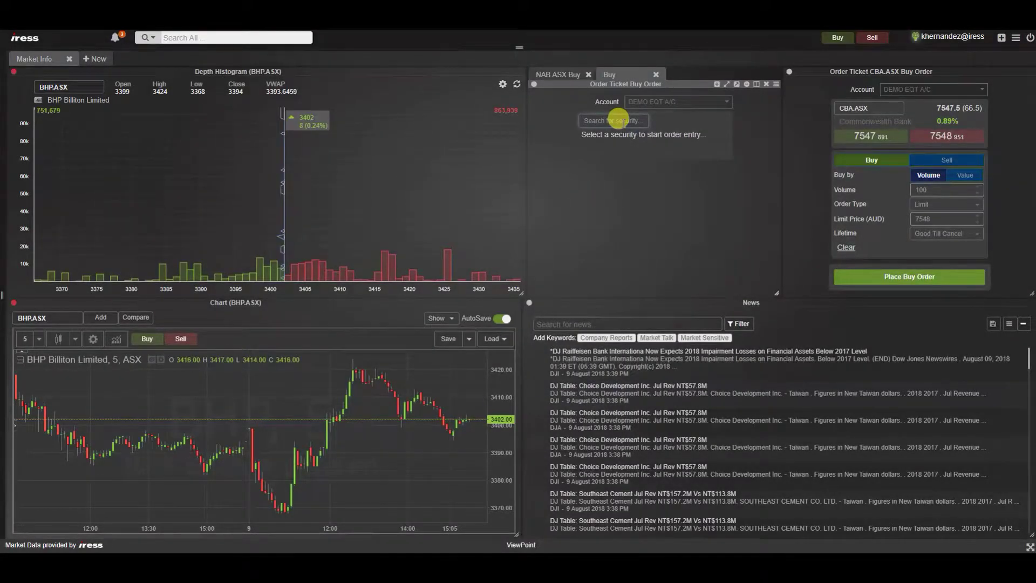
text(WBC)
key(Return)
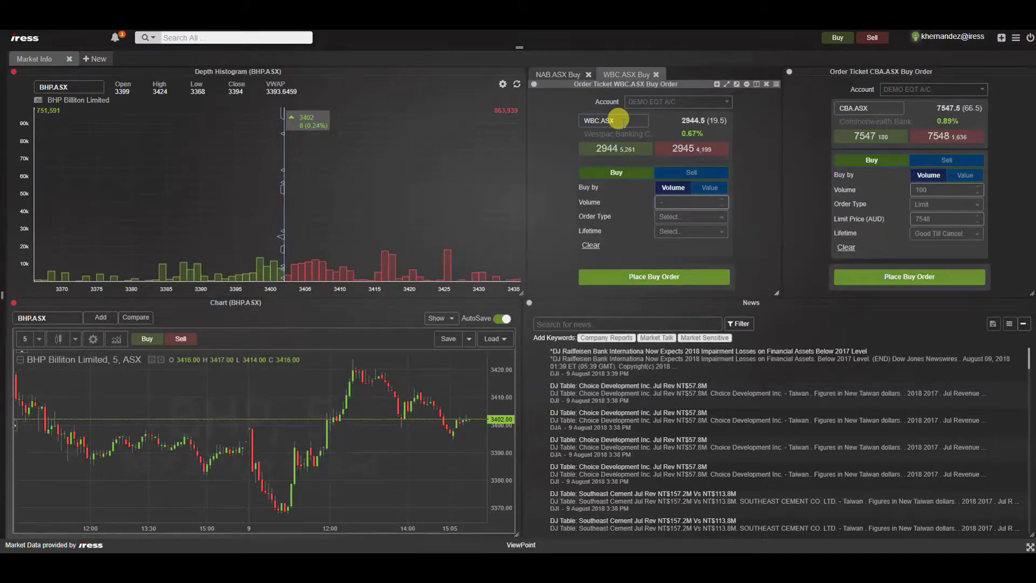
Switch between the NAB and WBC tabs and keep the WBC order type as Limit
click(566, 76)
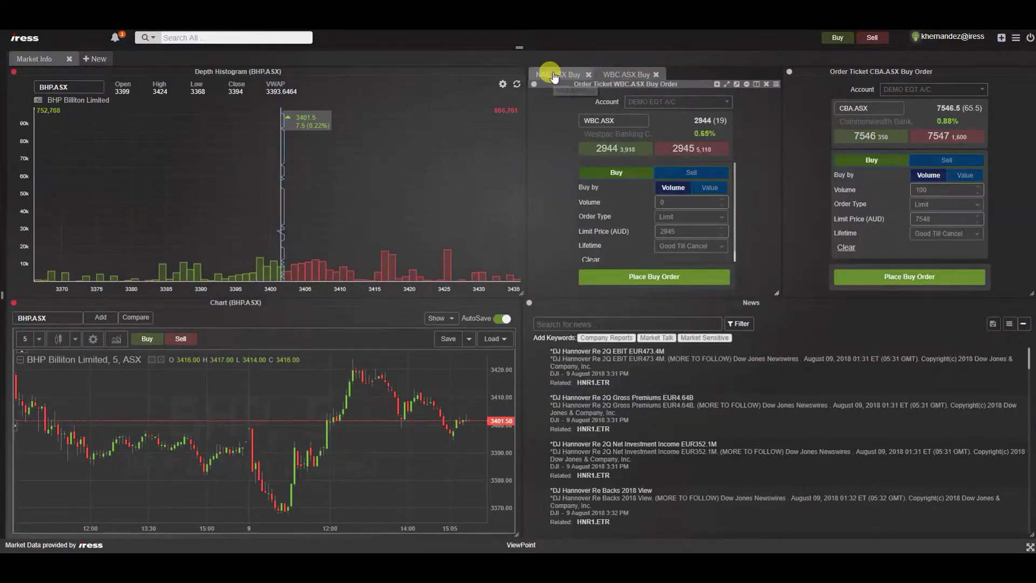
click(610, 75)
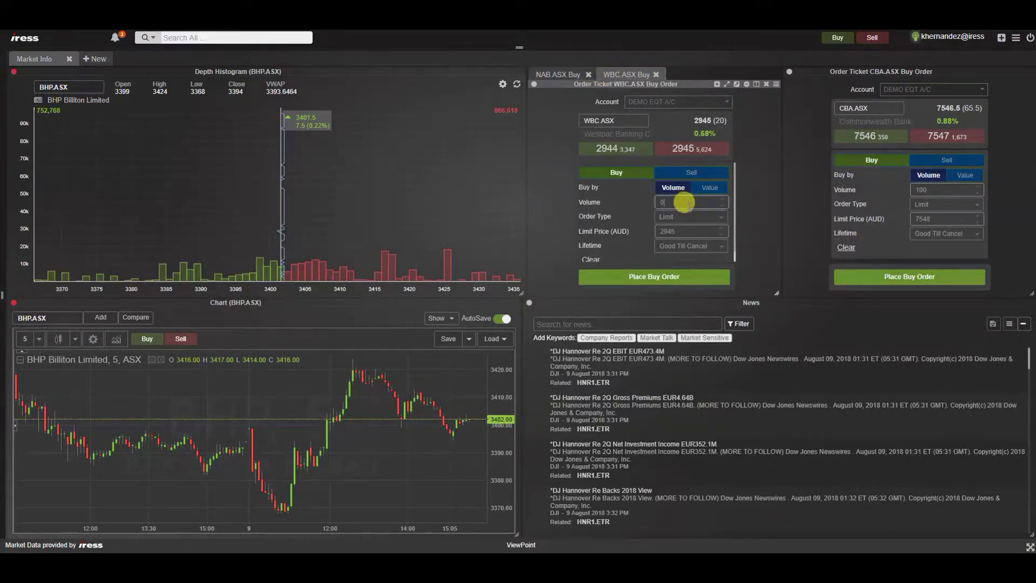
click(690, 214)
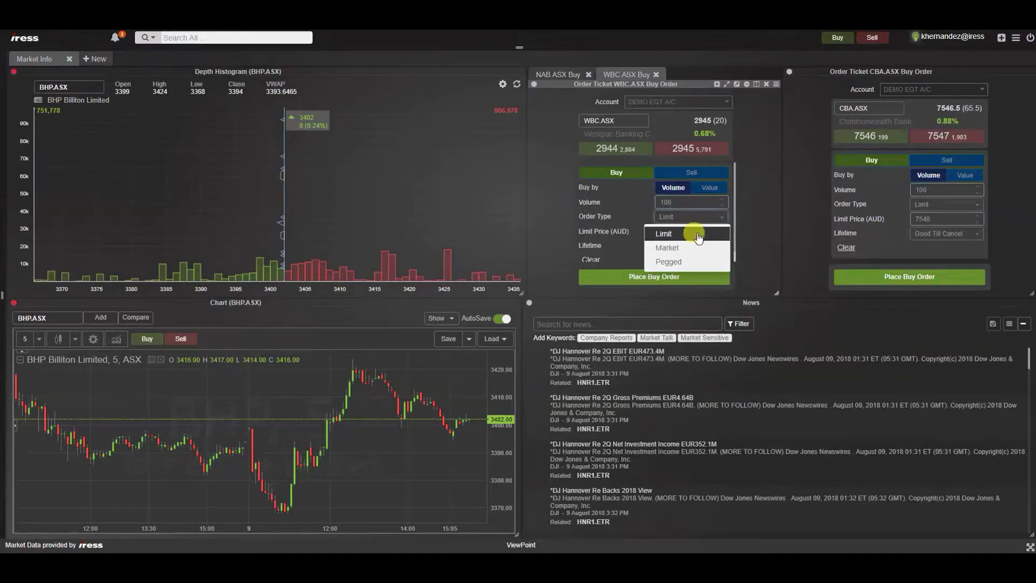
click(672, 231)
mouse_move(967, 76)
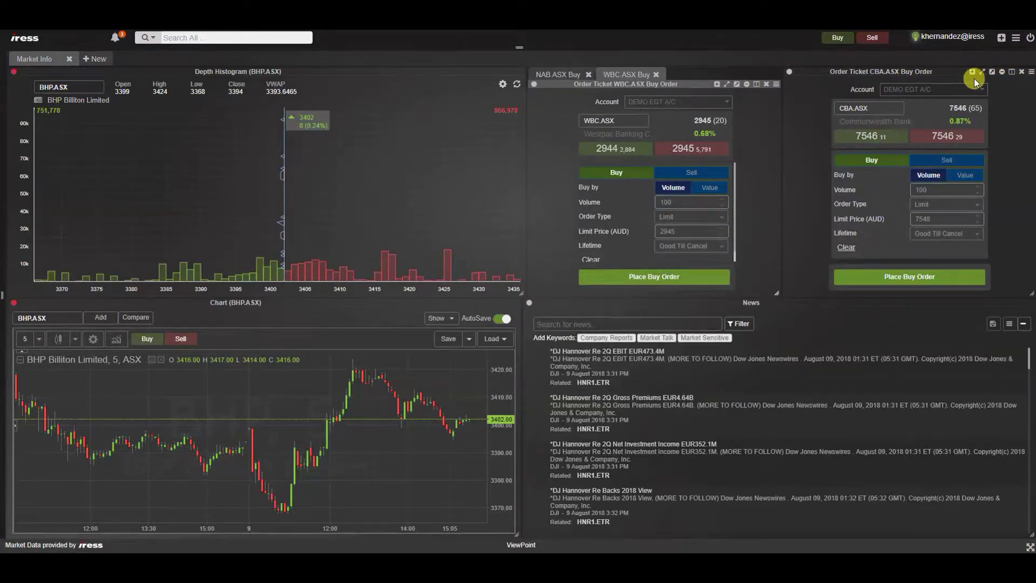
Add an Order Ticket to the CBA panel via an ORDER search and load ANZ.ASX into it
click(971, 71)
text(ORDER)
double_click(562, 227)
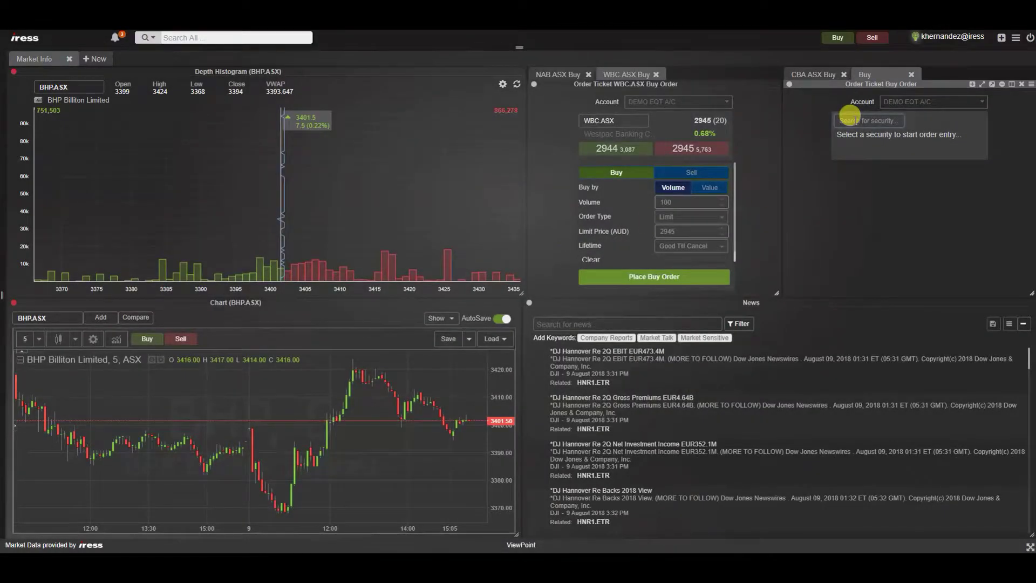
text(ANZ)
key(Return)
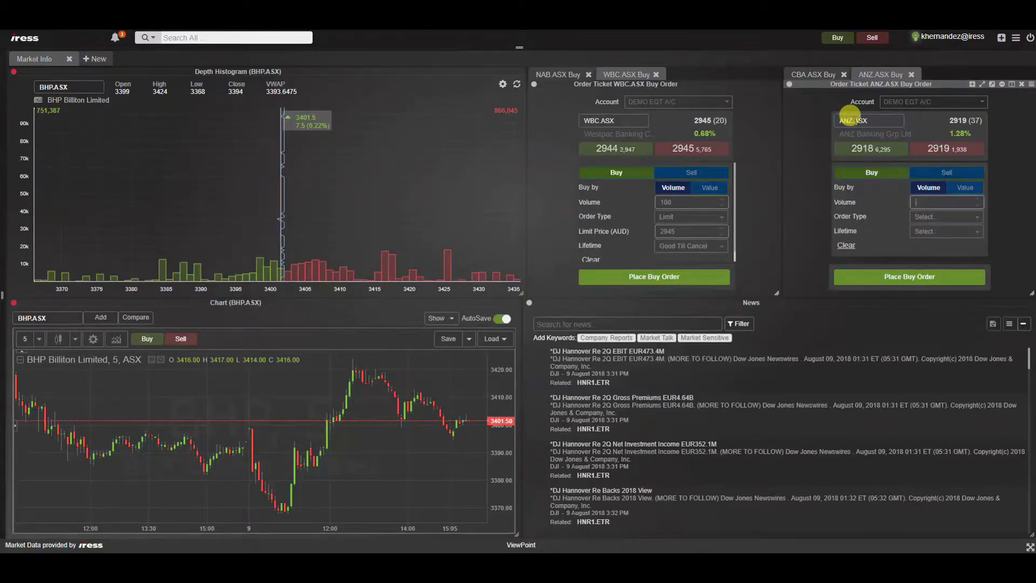
Switch the ANZ and CBA tickets to Sell, then bring the NAB.ASX buy ticket forward
click(946, 162)
click(815, 75)
click(943, 175)
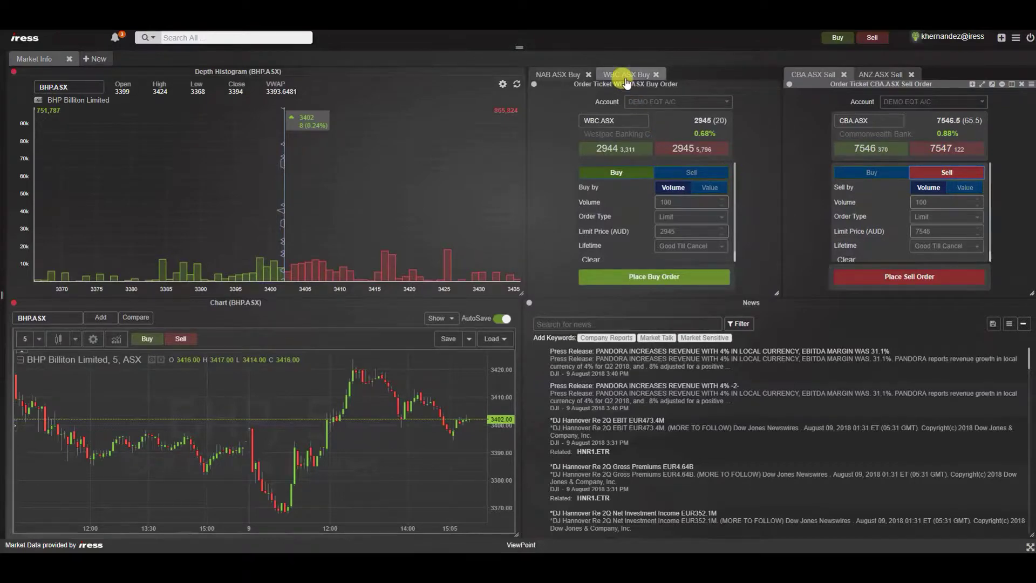
click(620, 172)
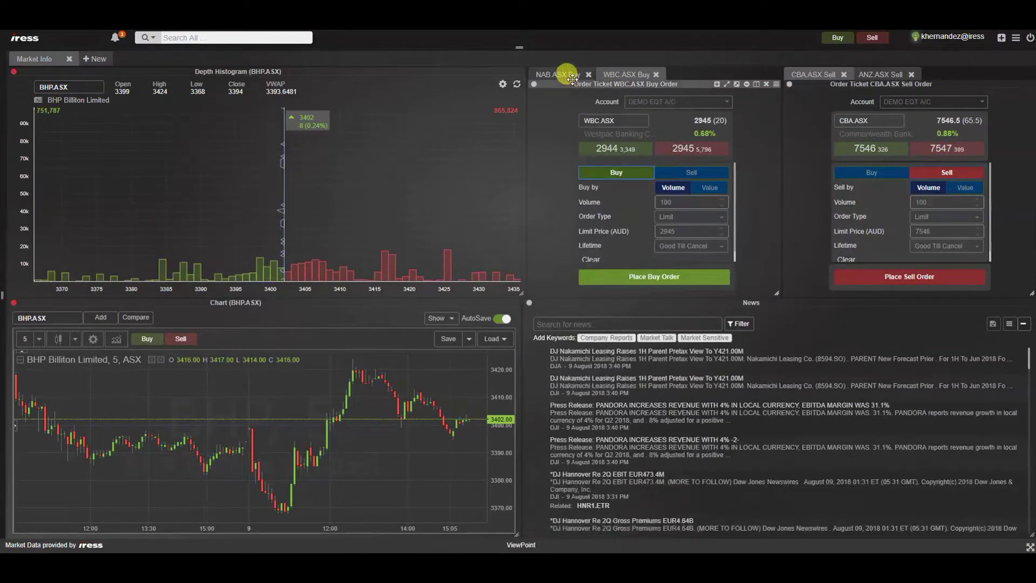
click(558, 75)
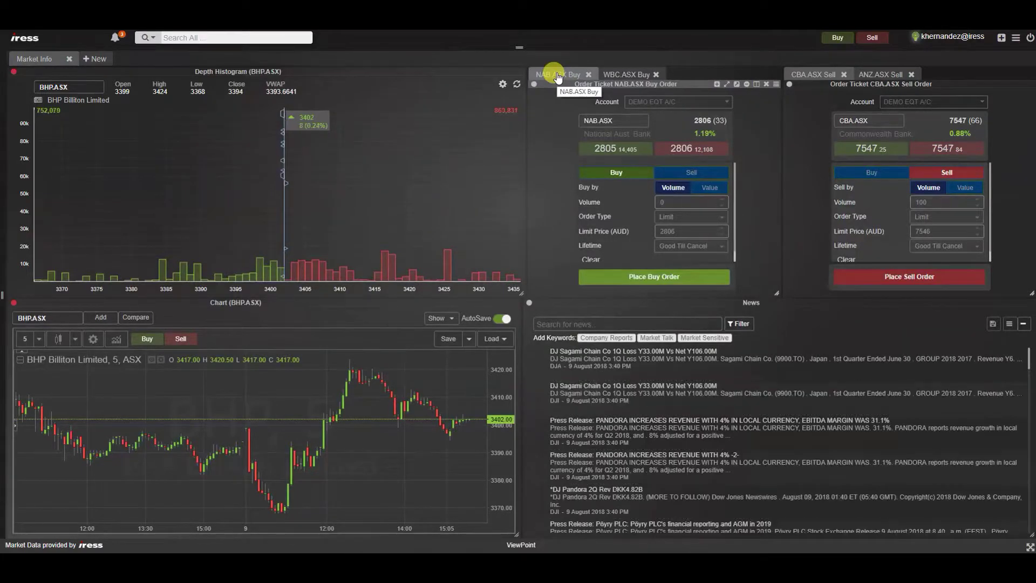
Detach the NAB ticket into a popup window, then move it up-left and enlarge it
click(737, 85)
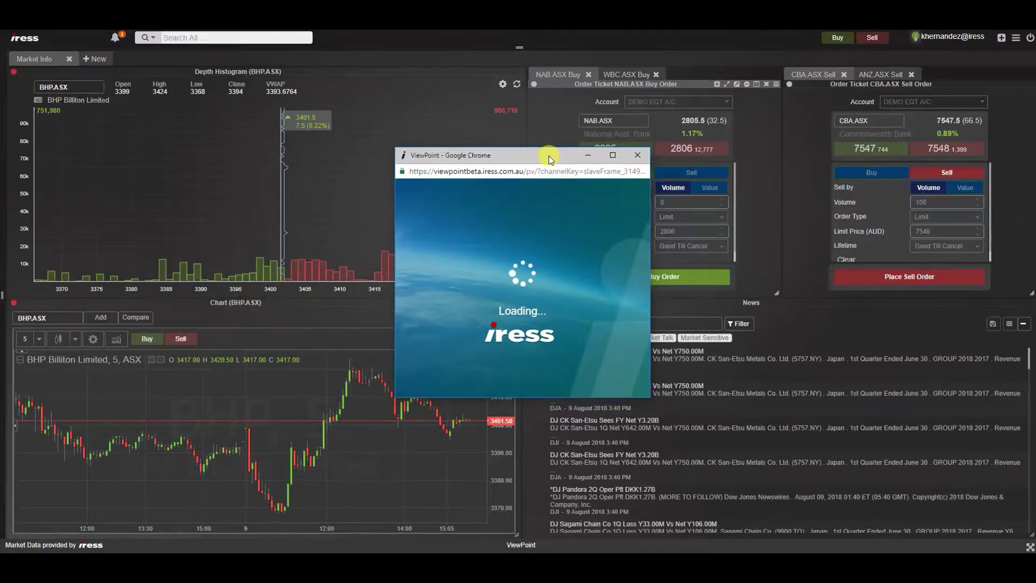
drag(551, 159, 497, 108)
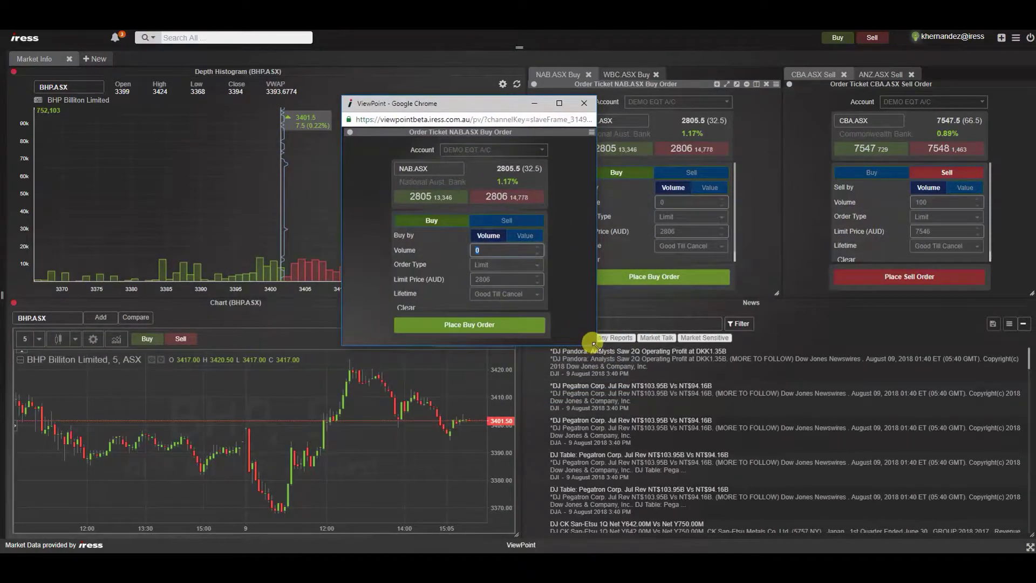
drag(593, 345, 694, 438)
mouse_move(560, 104)
mouse_down()
mouse_move(541, 131)
mouse_move(377, 139)
mouse_move(171, 107)
mouse_move(558, 95)
mouse_up()
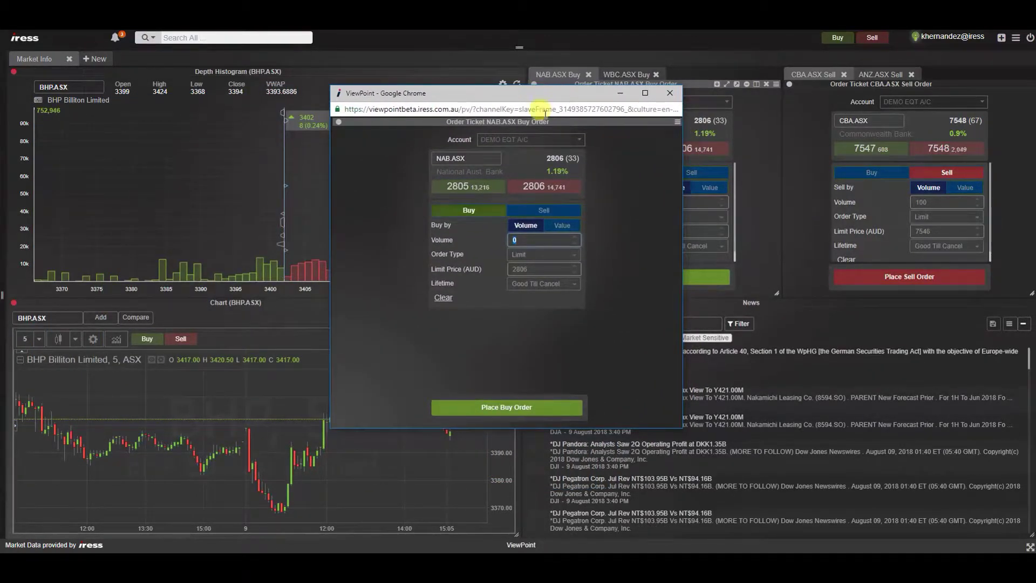
Submit the detached NAB ticket's 100-share buy at 2806 and confirm it
click(538, 238)
click(615, 249)
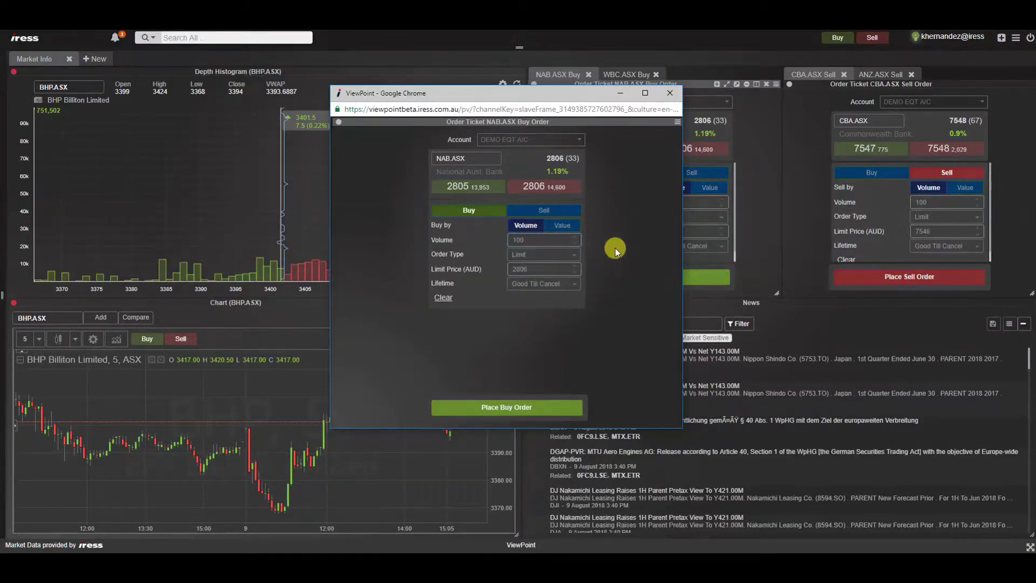
click(544, 411)
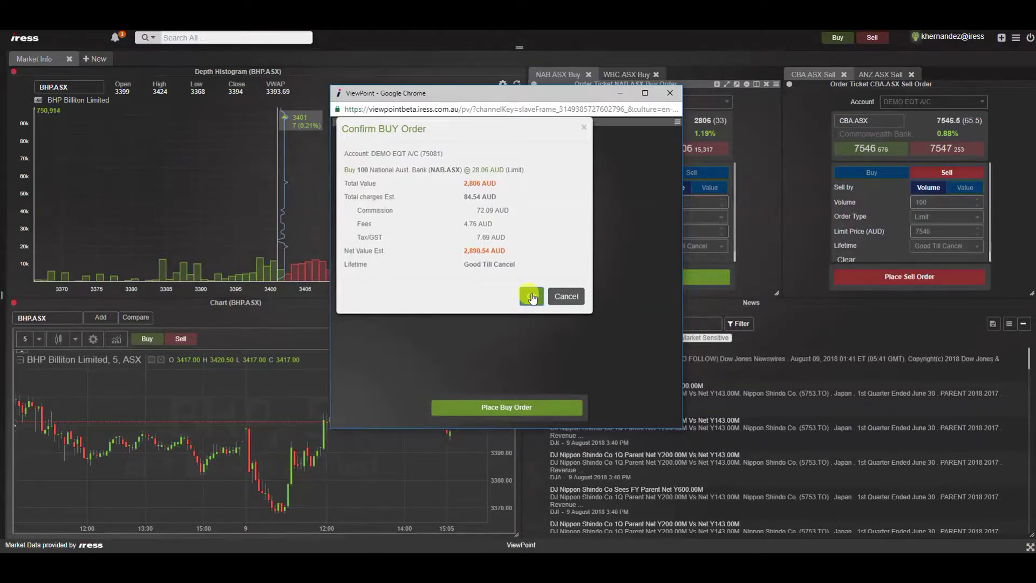
click(532, 296)
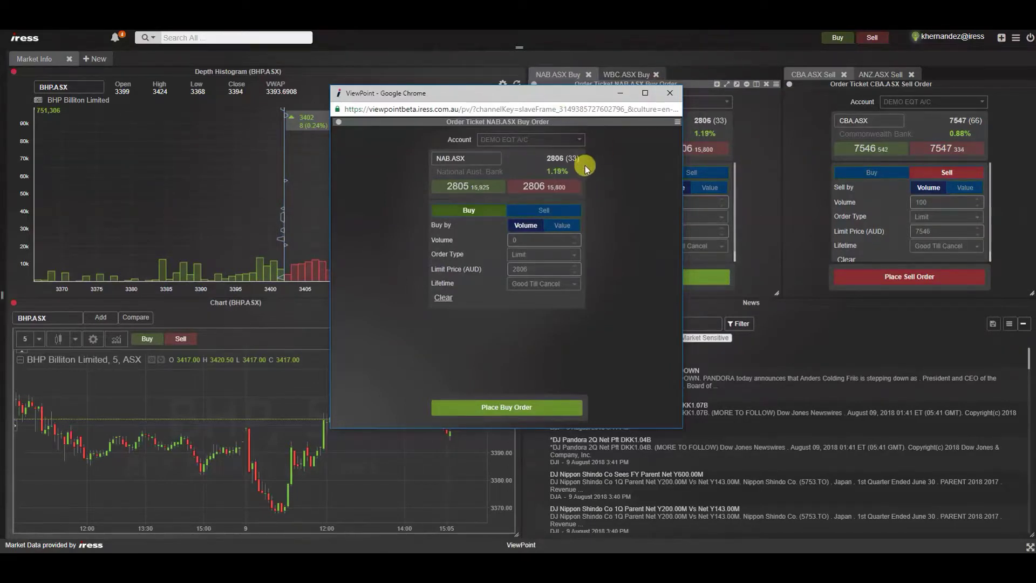
Close the pop-out NAB ticket window and add the depth histogram to red Broadcast Group 1
click(671, 94)
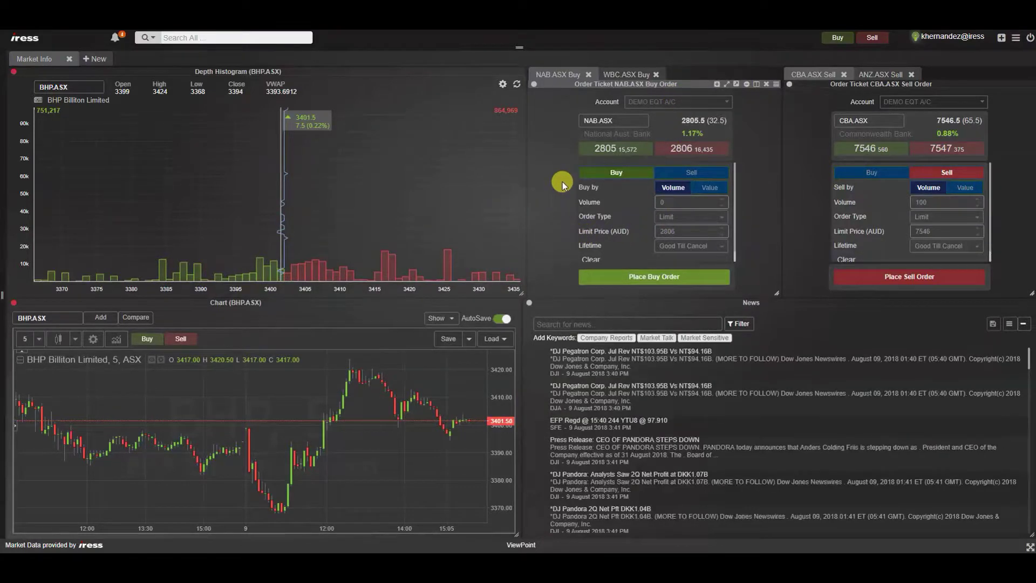
click(535, 85)
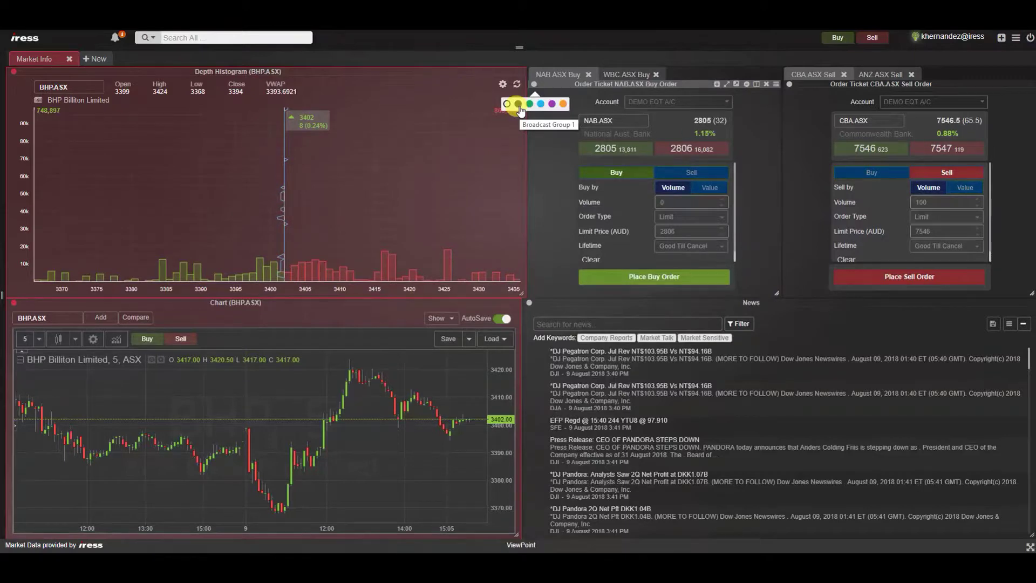
click(519, 105)
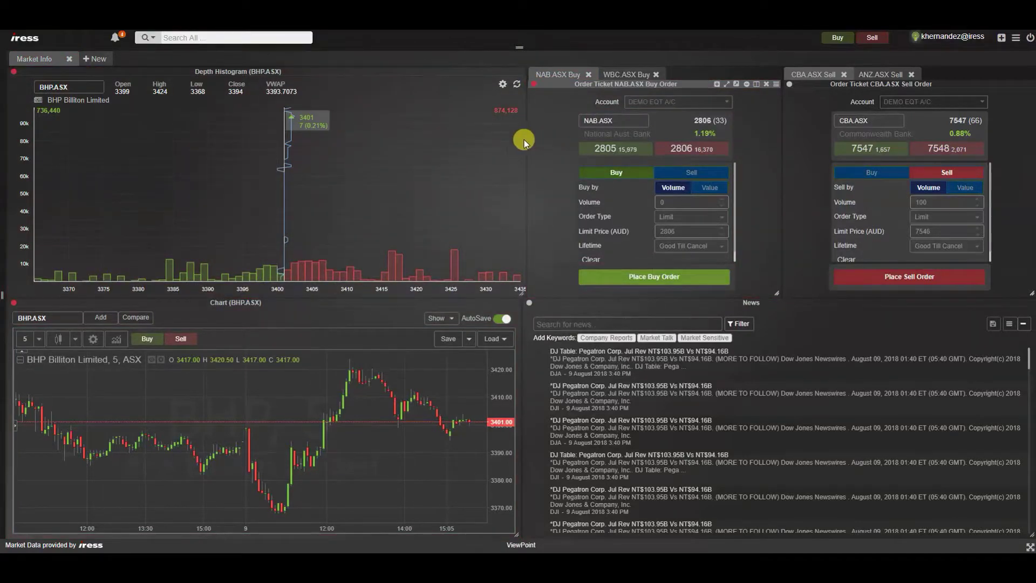
Change the histogram's security to IRE.ASX so the linked chart and buy ticket follow
click(85, 85)
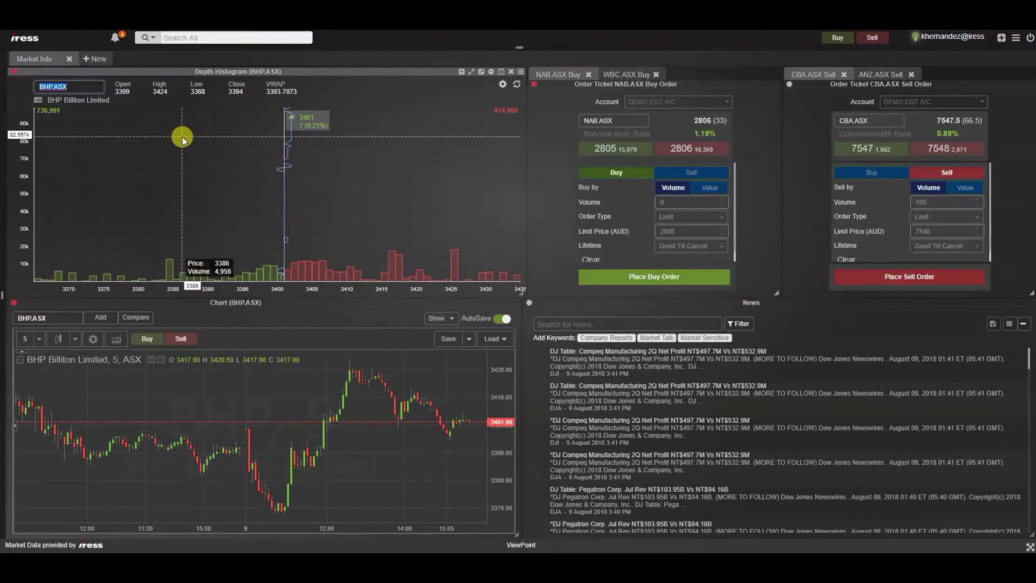
text(IRE)
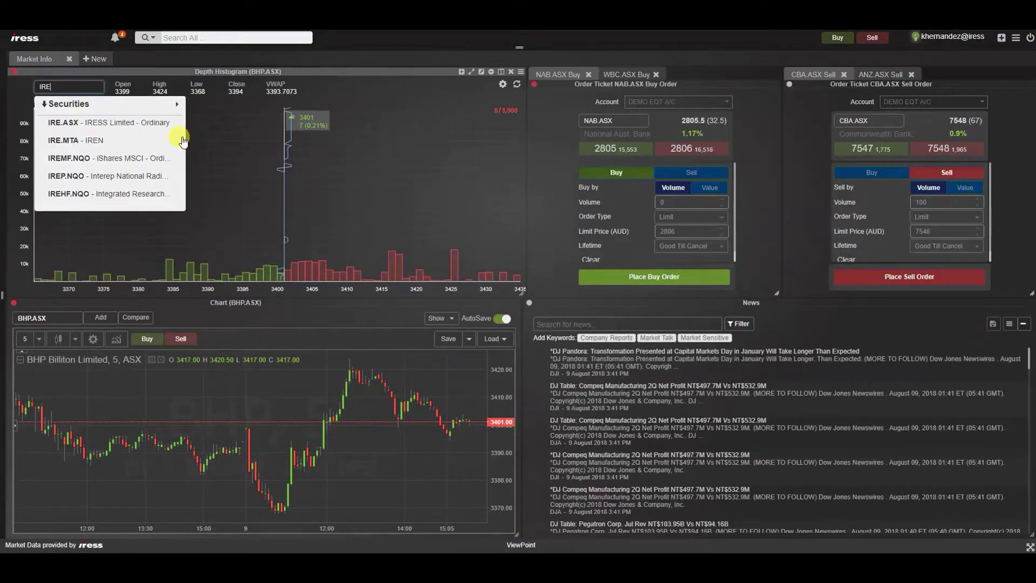
key(Return)
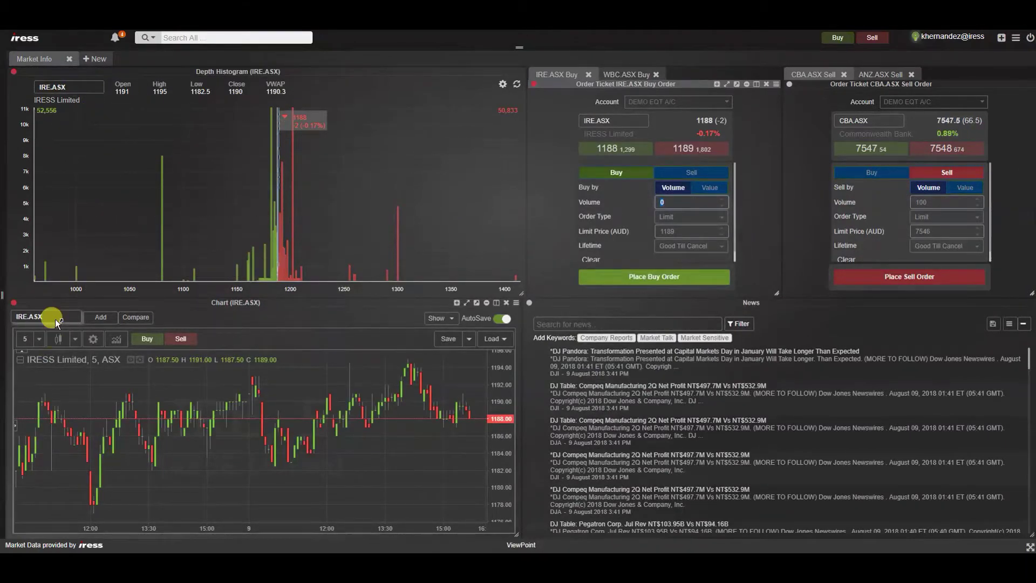
mouse_move(534, 85)
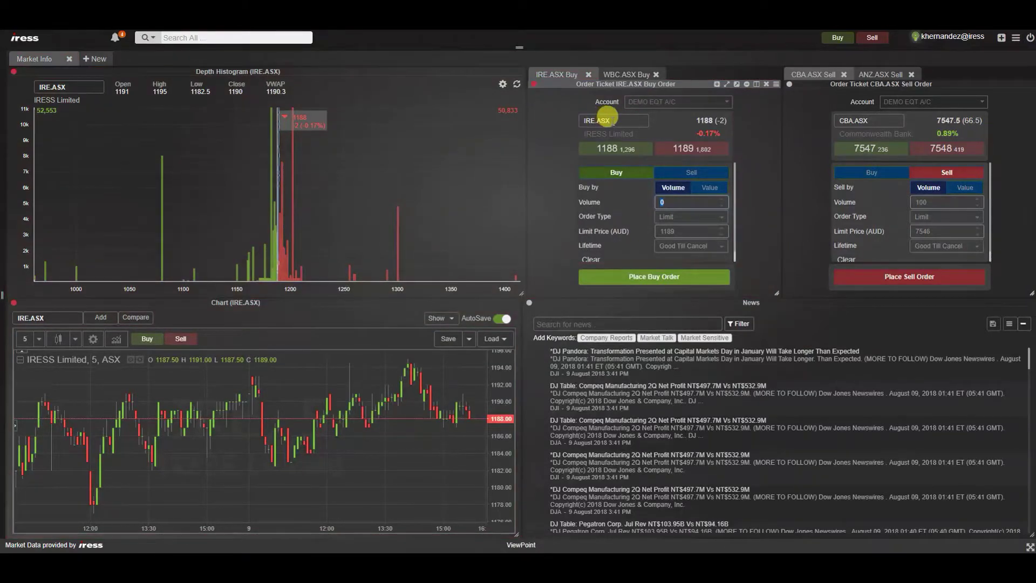
Place and confirm a 100-share IRE.ASX limit buy order at 11.89 AUD
click(665, 201)
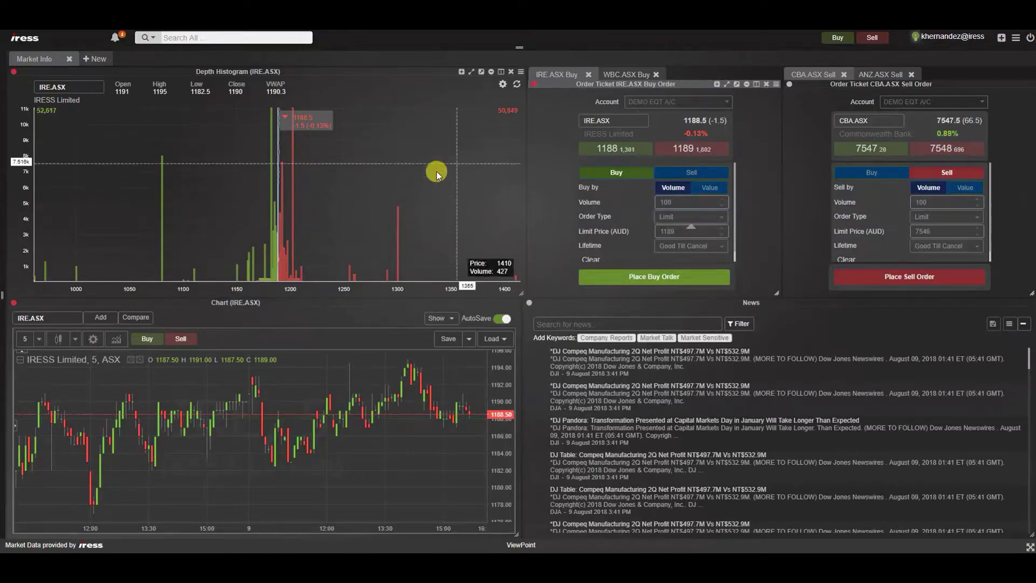
key(Tab)
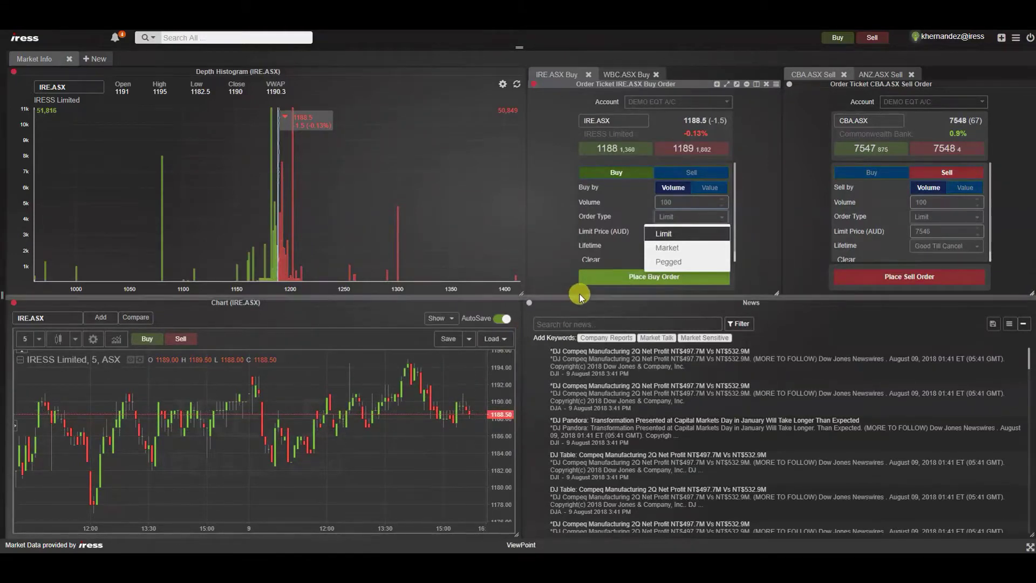
click(602, 285)
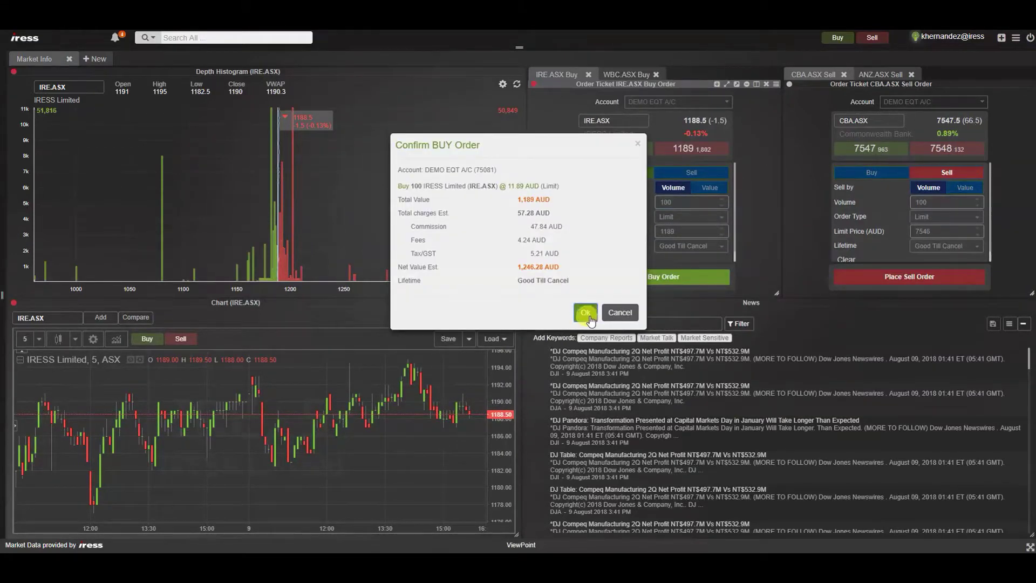
click(588, 305)
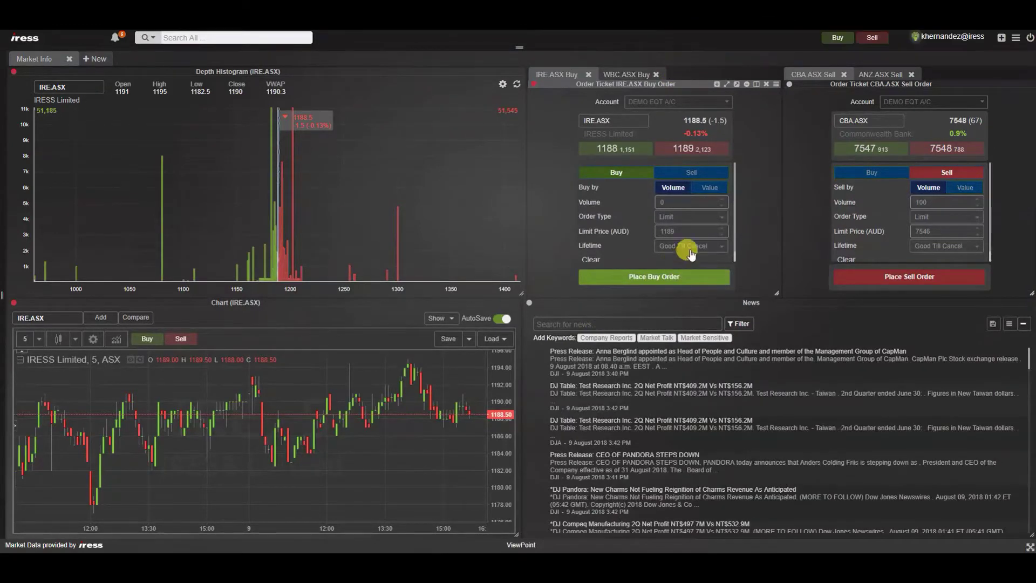
Toggle the ticket between Sell and Buy, leaving it on the Buy side
click(679, 201)
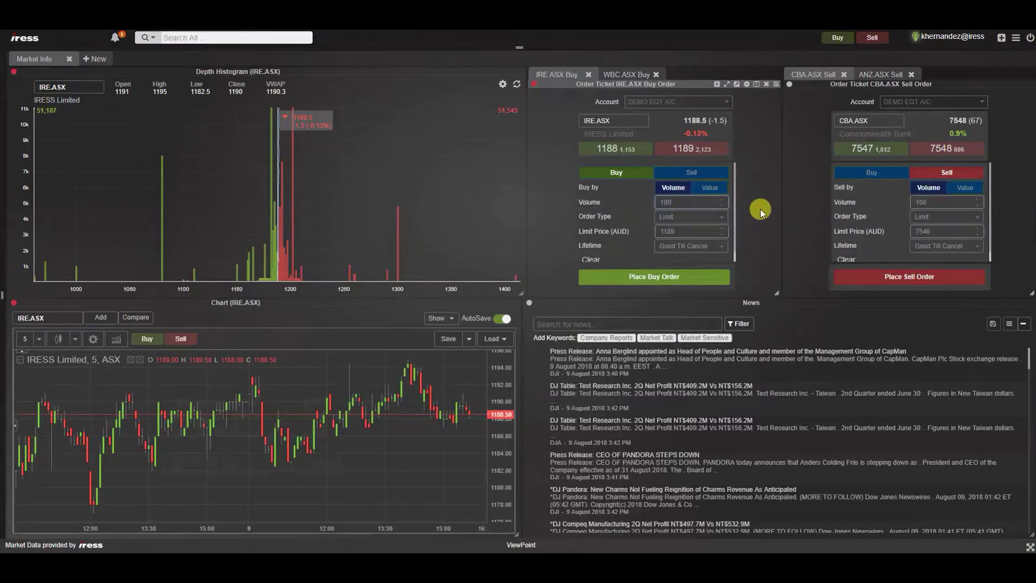
click(694, 172)
click(624, 174)
click(684, 173)
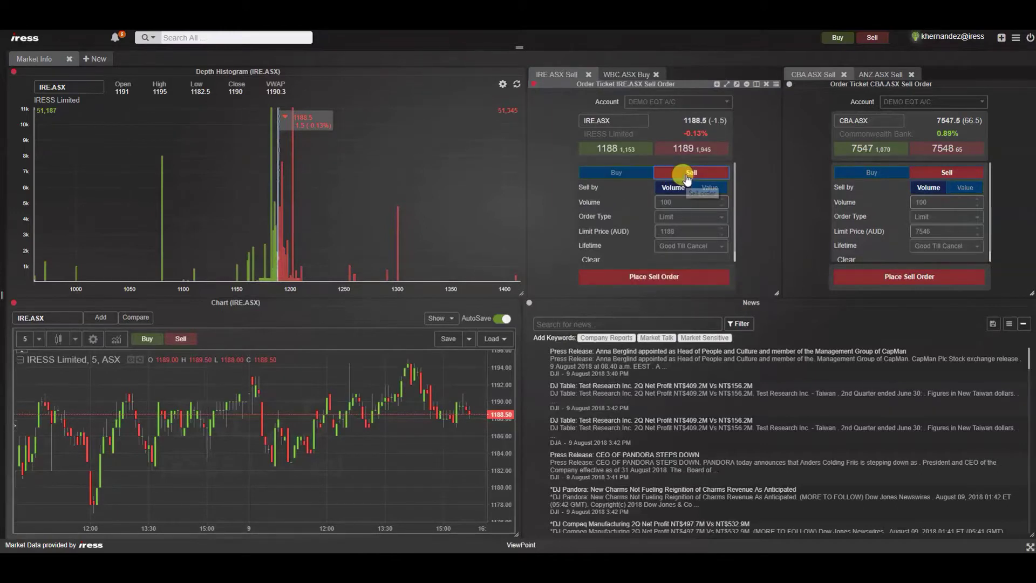
click(633, 174)
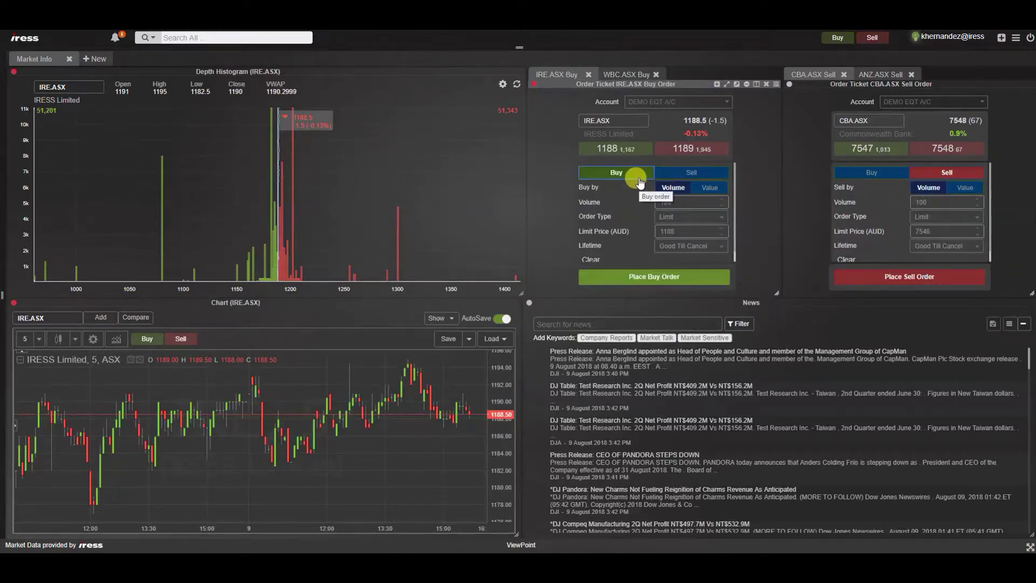
Replace the IRE.ASX buy ticket widget with a sell Order Ticket
click(776, 85)
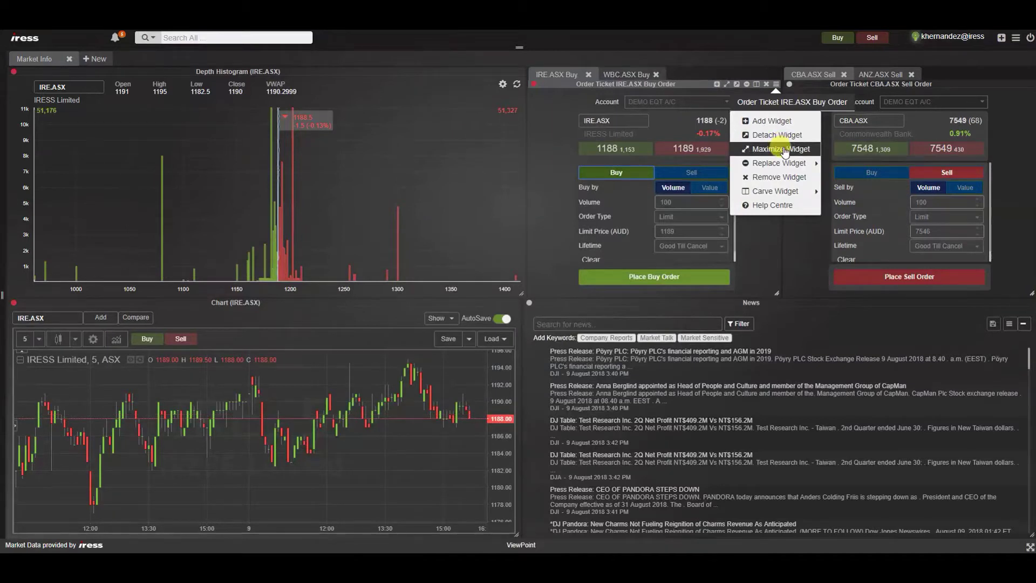
mouse_move(782, 163)
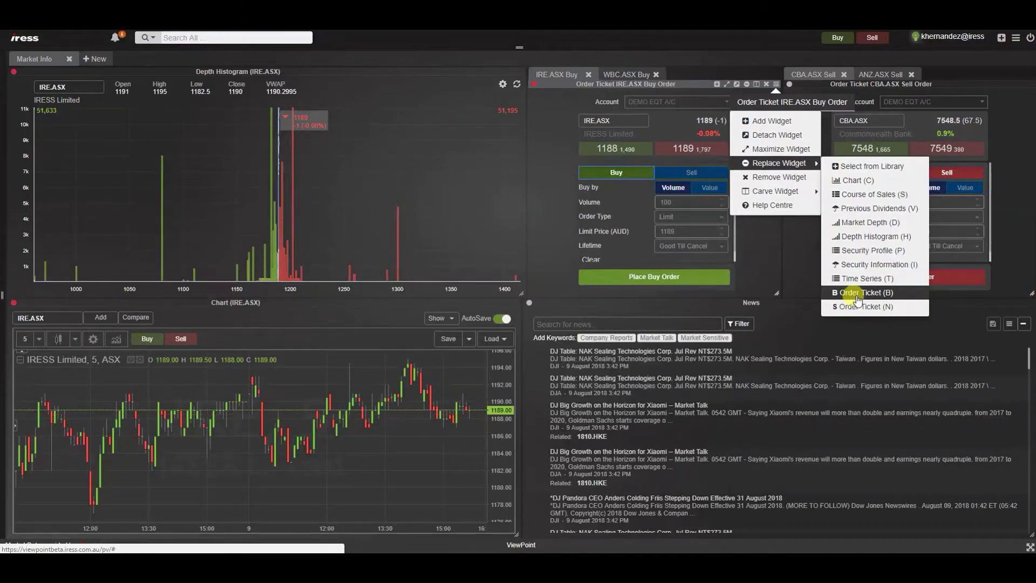
click(768, 270)
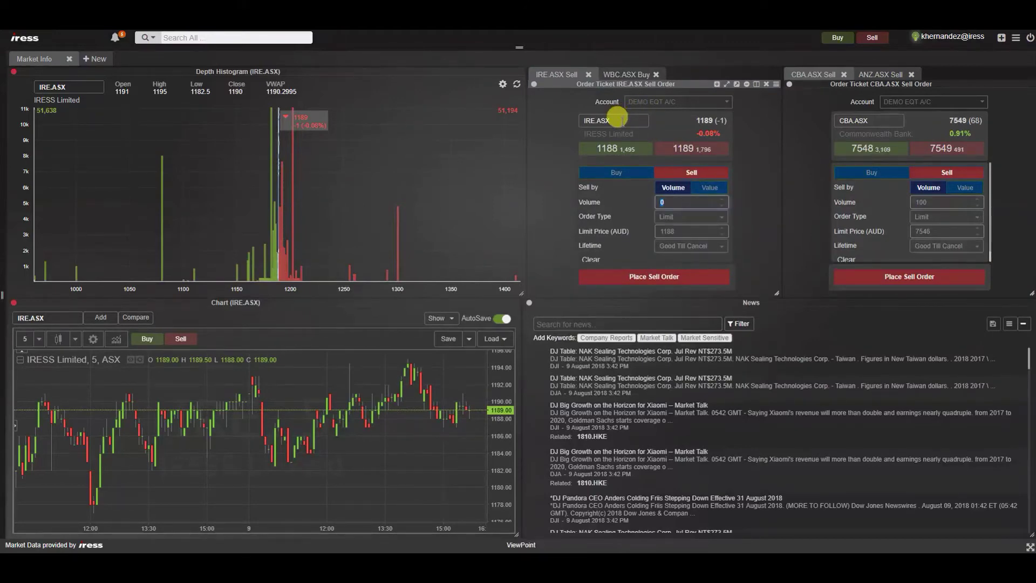
Enter a volume of 100 on the IRE.ASX ticket at the 1188 limit
click(678, 202)
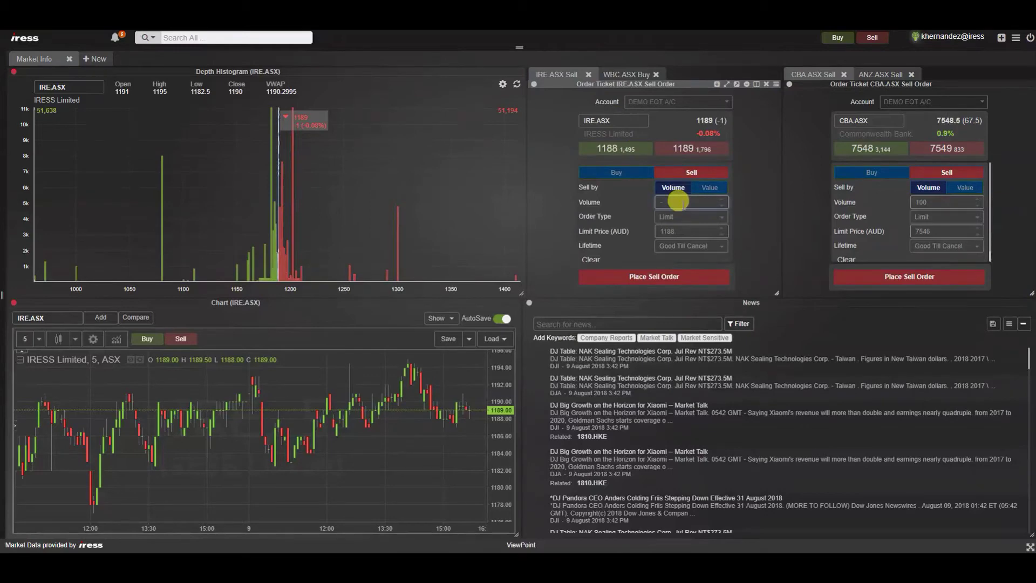
text(100)
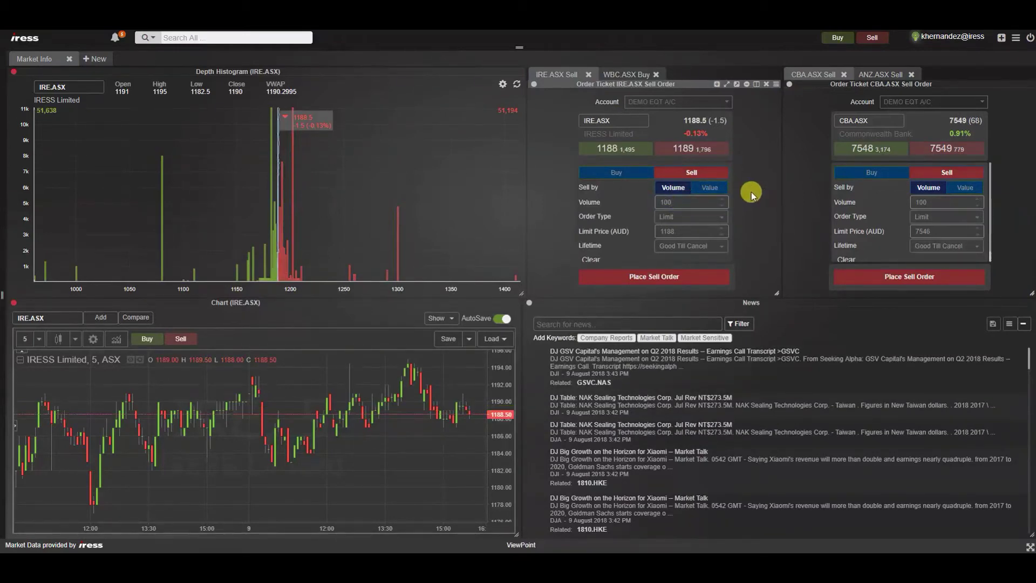
text(b)
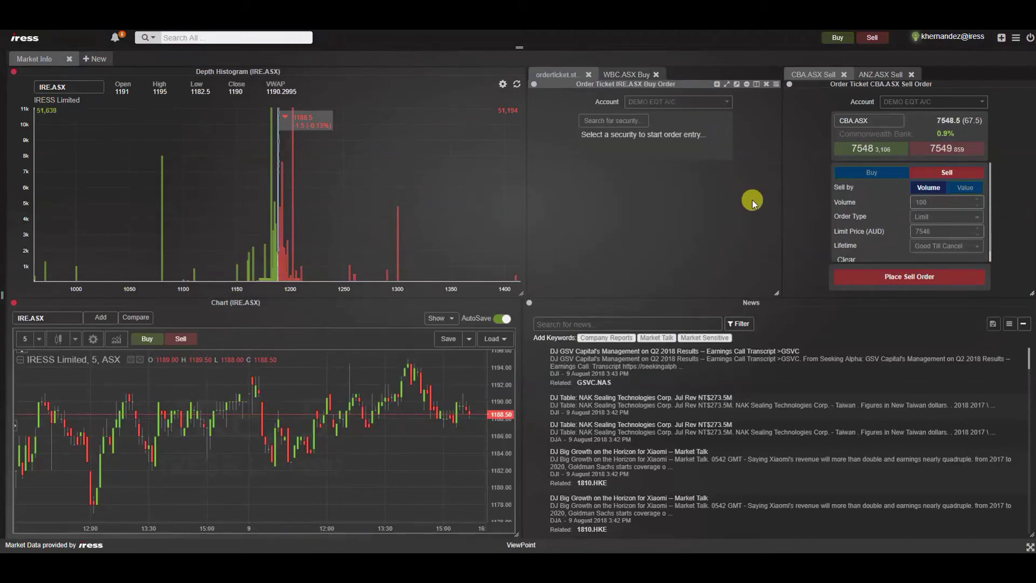